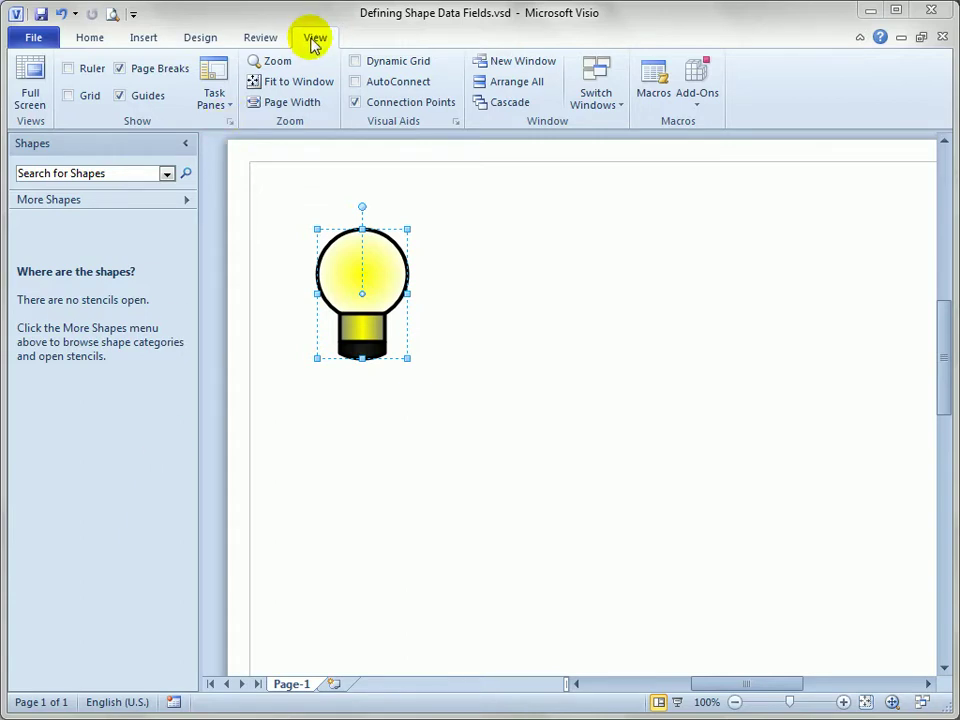
Step: Open the Shape Data window for the light bulb (Sheet.4), which shows no data yet
{"action": "left_click", "coordinate": [231, 107]}
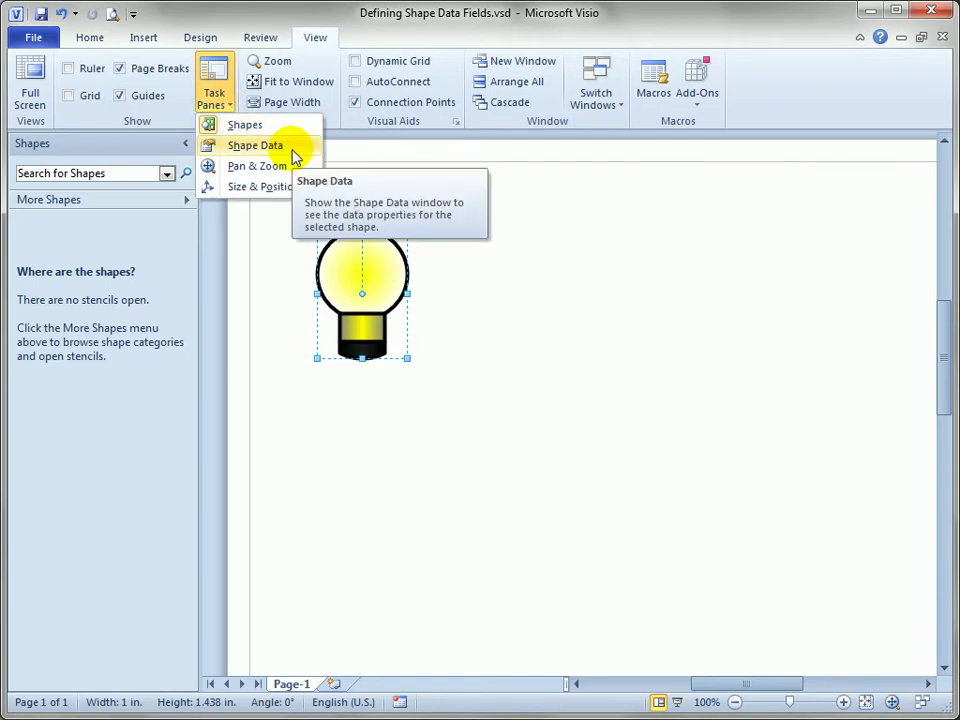
{"action": "left_click", "coordinate": [624, 270]}
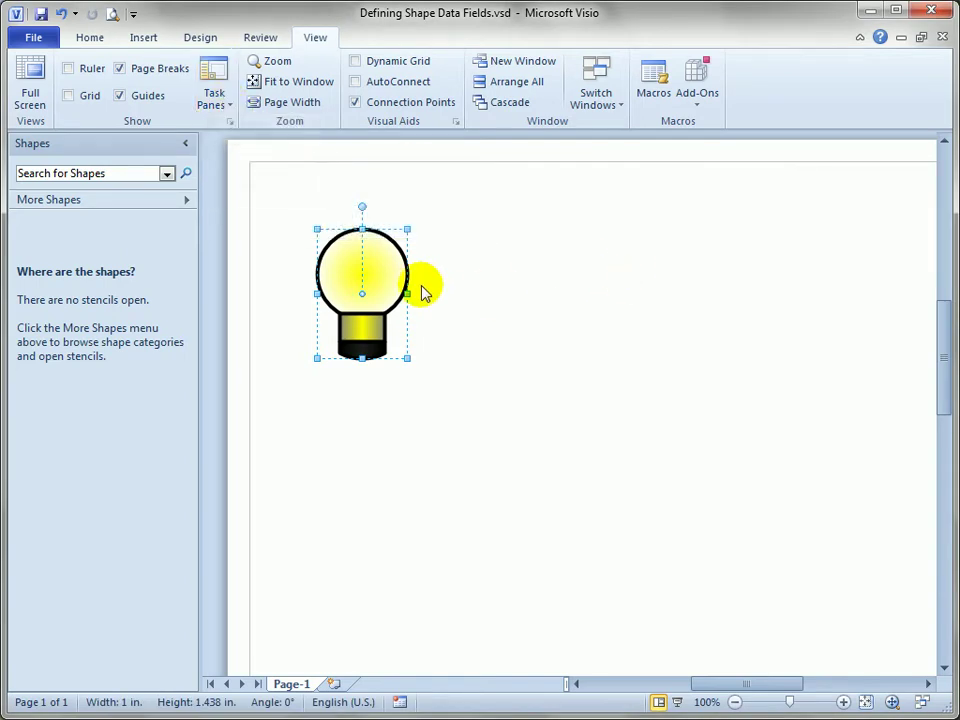
{"action": "right_click", "coordinate": [383, 266]}
{"action": "left_click", "coordinate": [454, 474]}
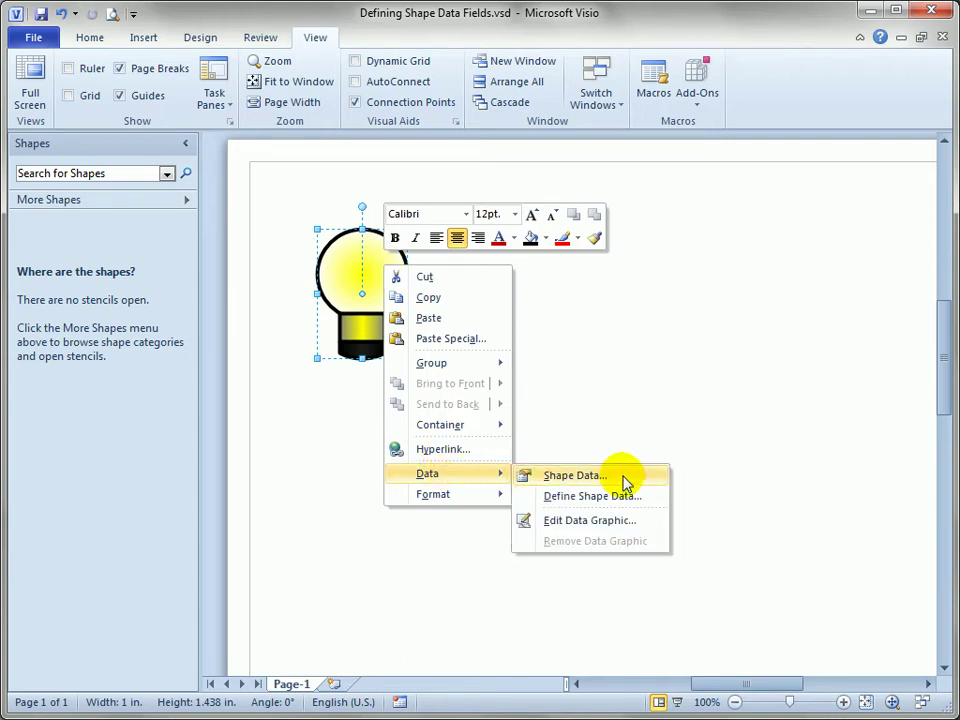
{"action": "left_click", "coordinate": [575, 476]}
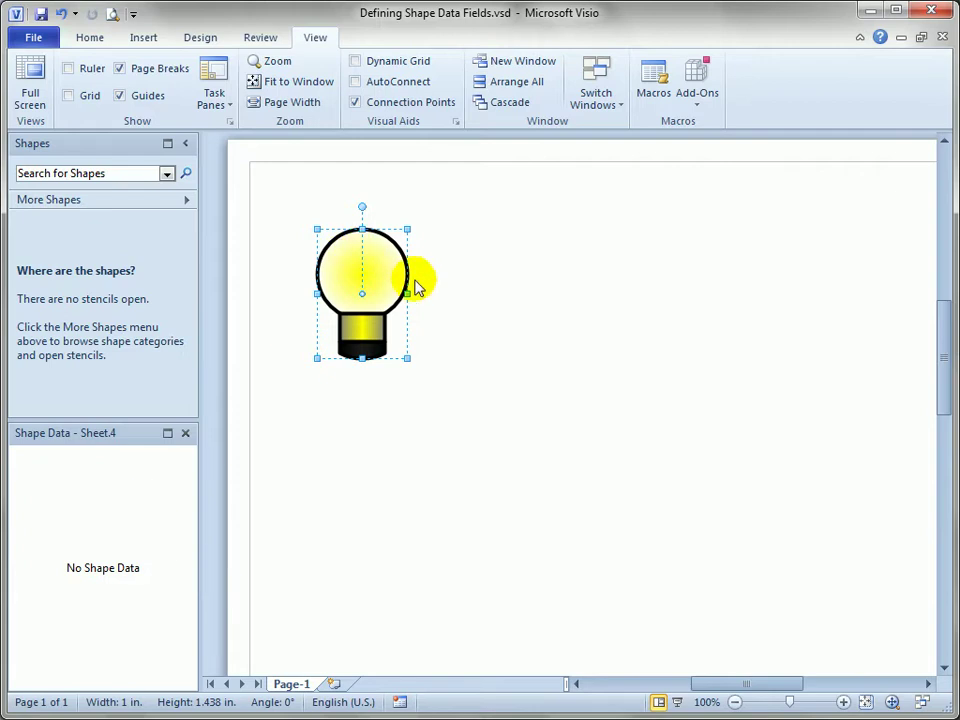
Step: Define a new shape data field labelled Power (Watts) of type Number and show its preset formats
{"action": "right_click", "coordinate": [135, 483]}
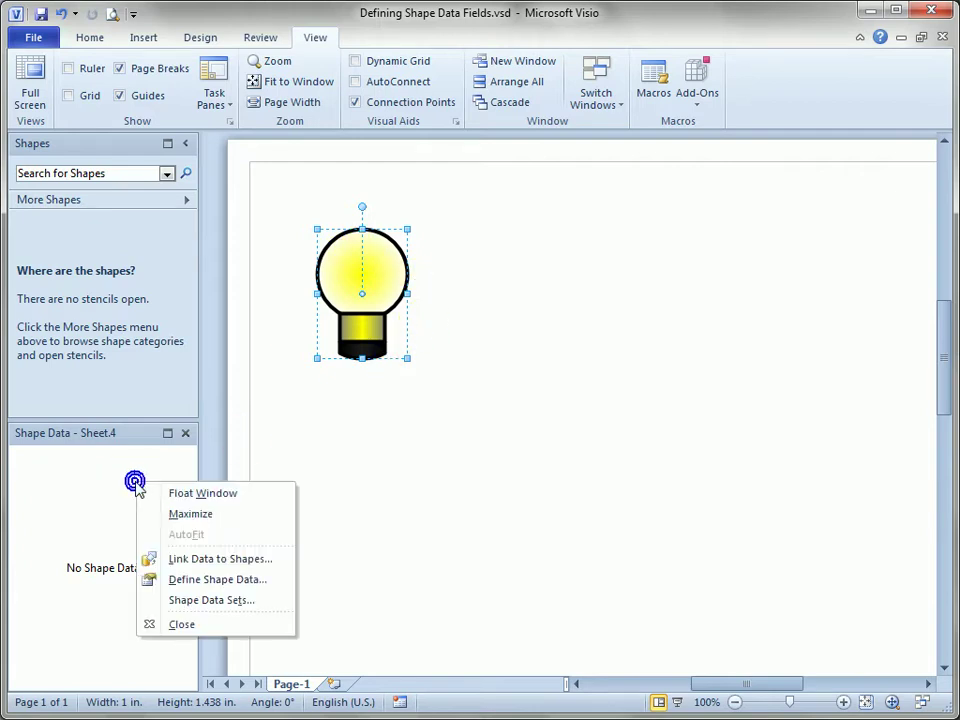
{"action": "left_click", "coordinate": [281, 581]}
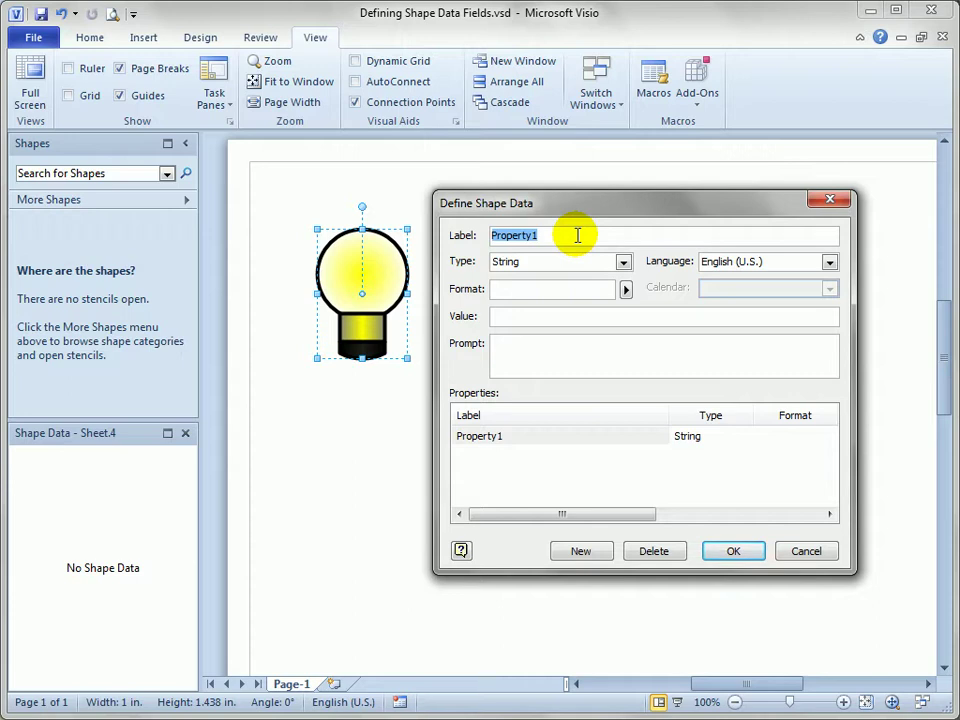
{"action": "type", "text": "Po"}
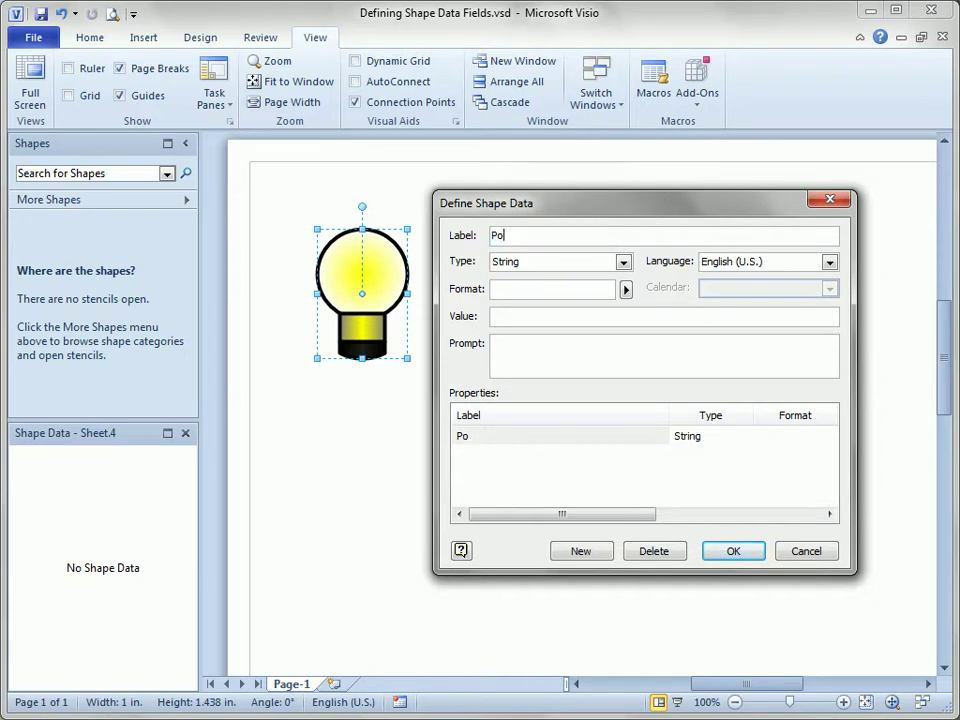
{"action": "type", "text": "wer (Watt"}
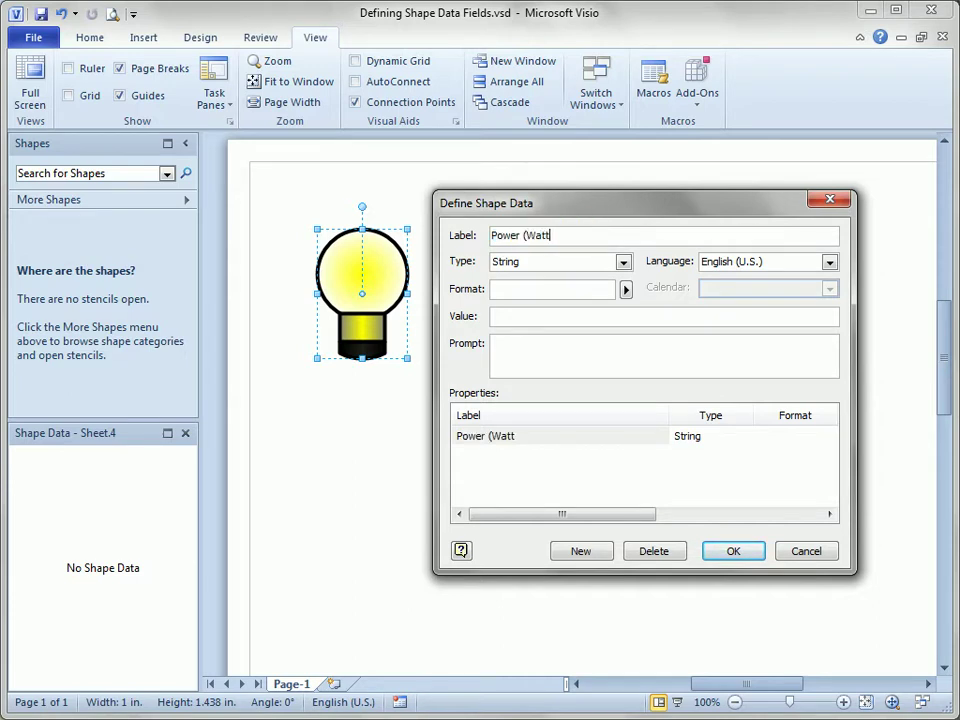
{"action": "type", "text": "s)"}
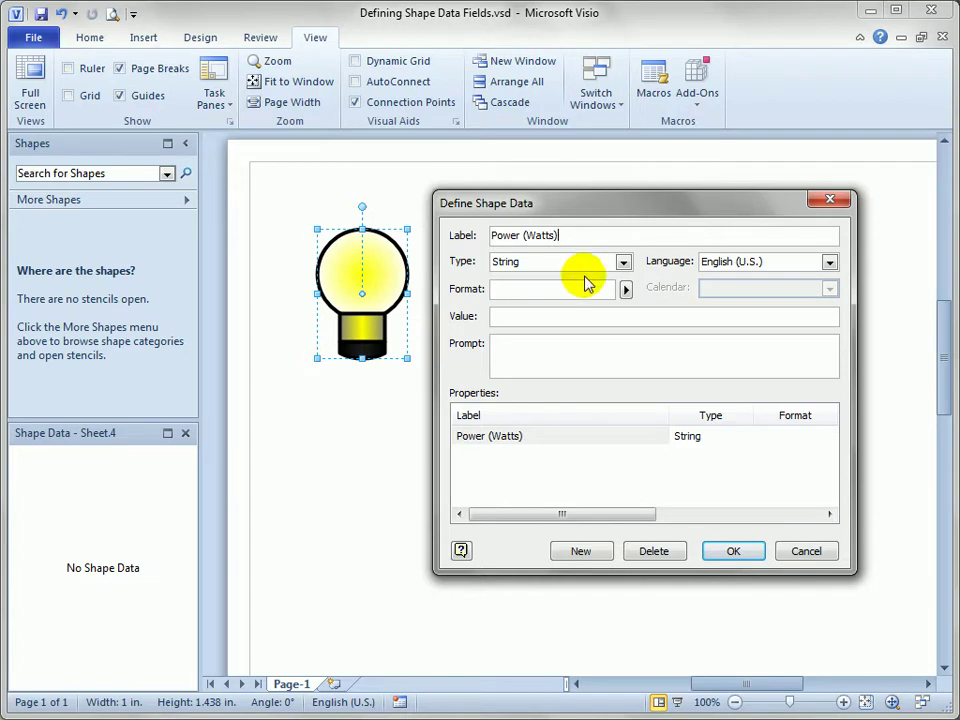
{"action": "left_click", "coordinate": [622, 262]}
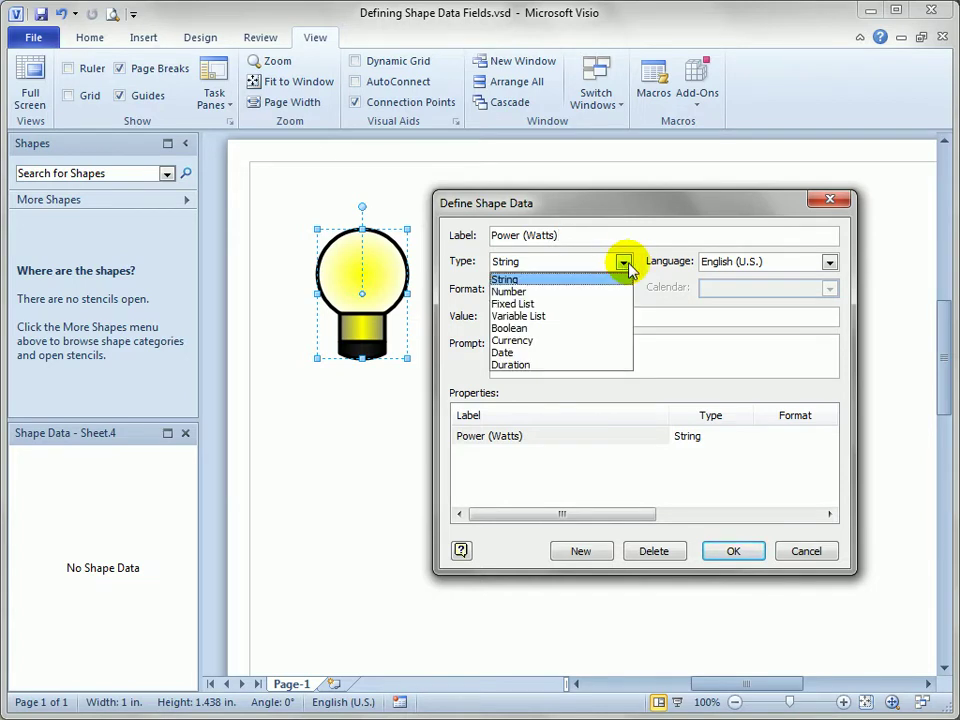
{"action": "left_click", "coordinate": [588, 291]}
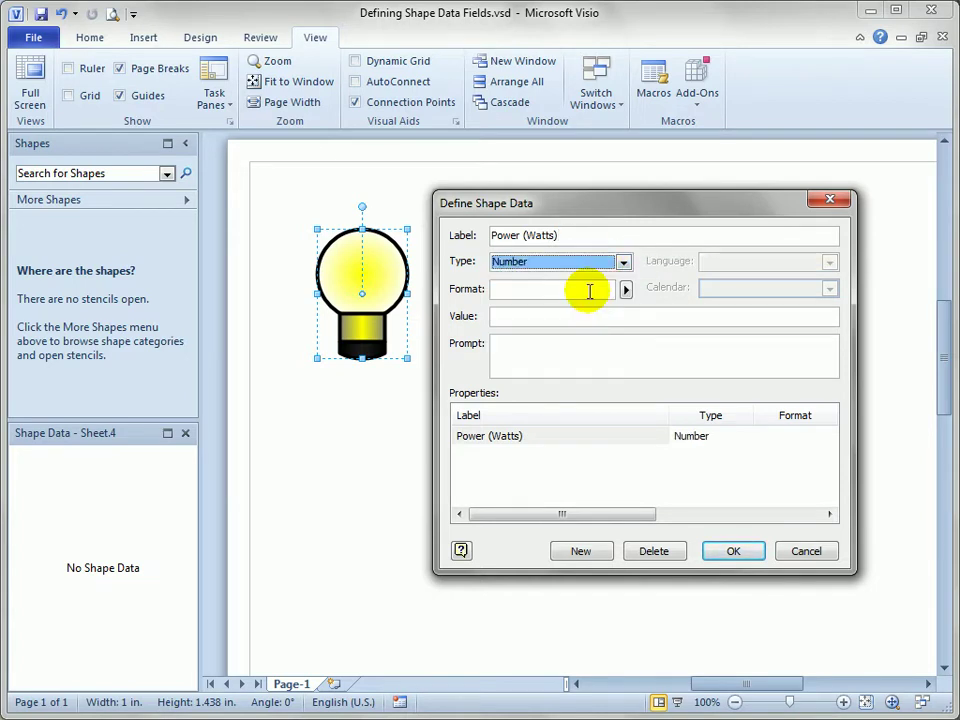
{"action": "left_click", "coordinate": [506, 288]}
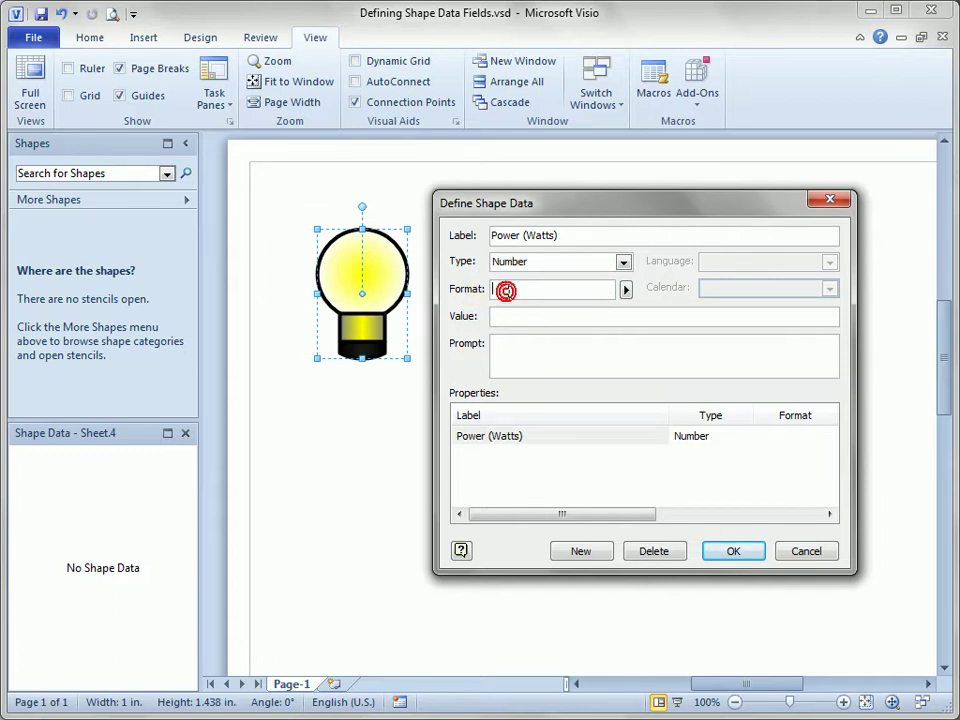
{"action": "left_click", "coordinate": [625, 291]}
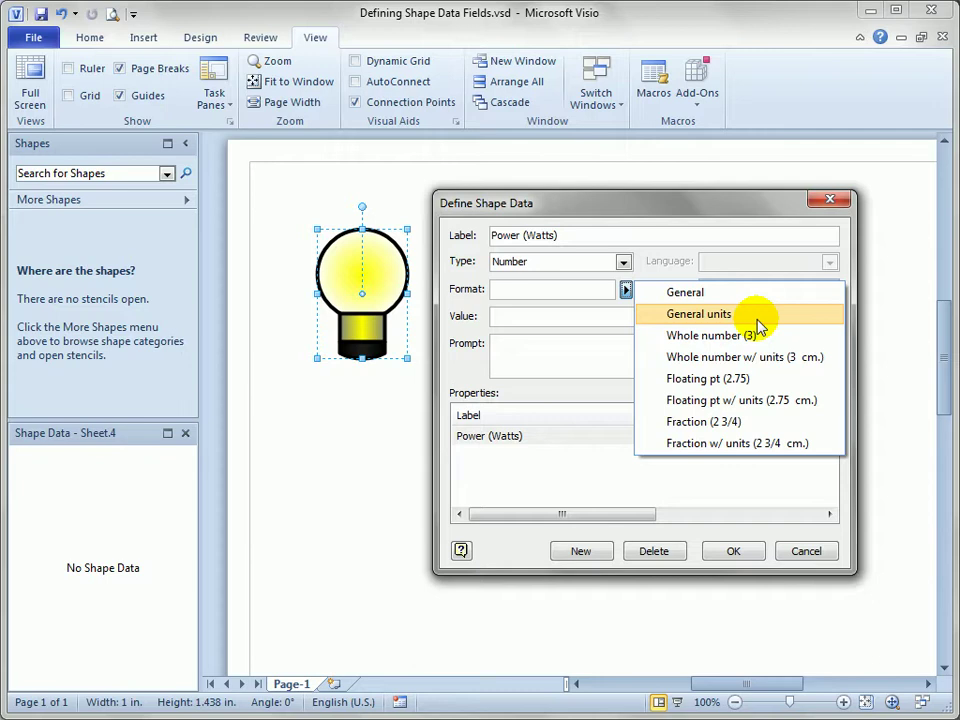
Step: Give the Power (Watts) field the custom format #\ \W and a value of 100
{"action": "left_click", "coordinate": [563, 290]}
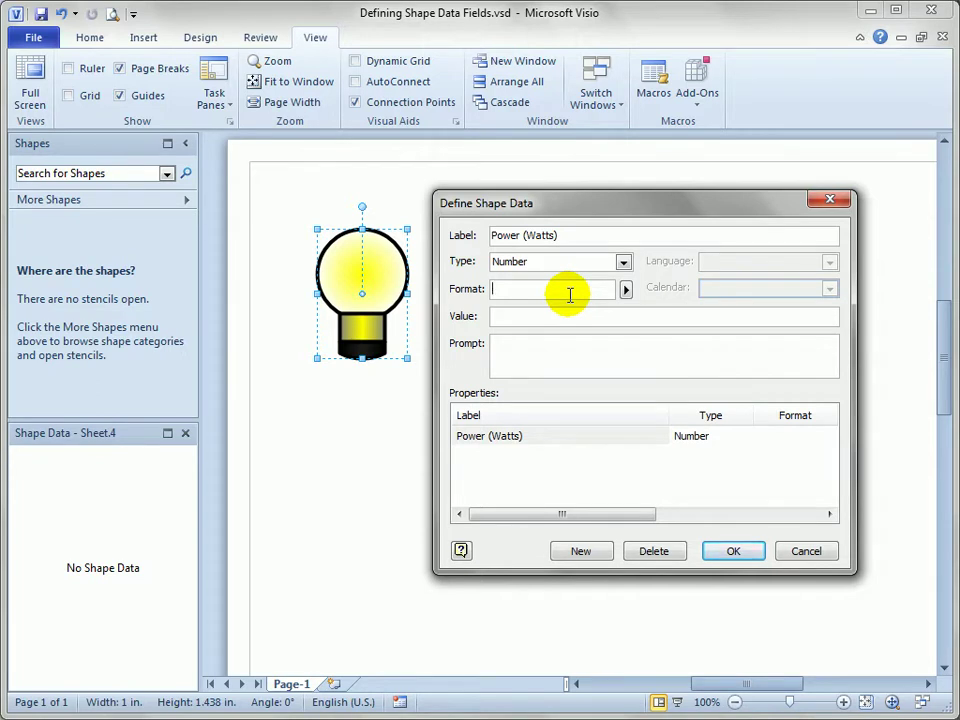
{"action": "type", "text": "0.00"}
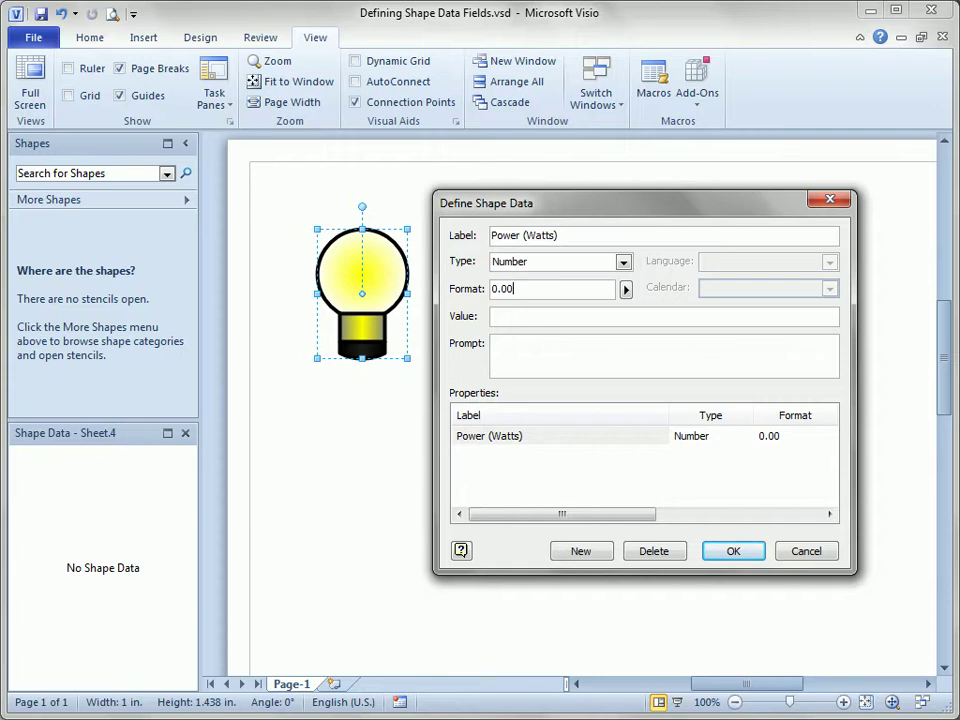
{"action": "key", "text": "BackSpace"}
{"action": "key", "text": "BackSpace"}
{"action": "key", "text": "BackSpace"}
{"action": "key", "text": "BackSpace"}
{"action": "type", "text": "#"}
{"action": "type", "text": "\\"}
{"action": "type", "text": "\\W"}
{"action": "left_click", "coordinate": [511, 320]}
{"action": "type", "text": "100"}
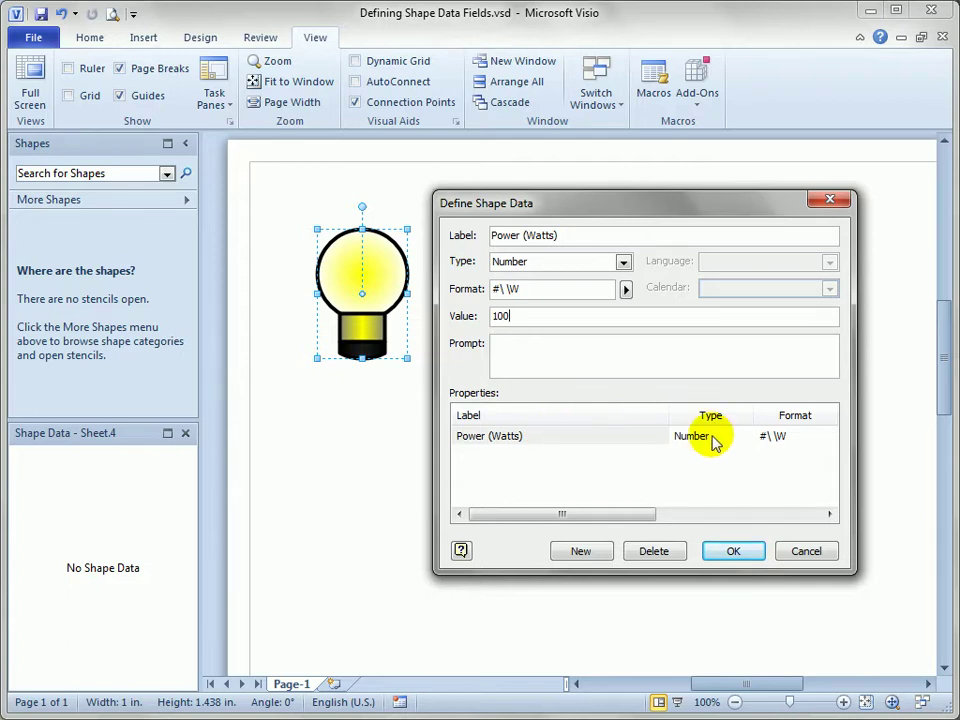
Step: Save the Power (Watts) field, then copy the bulb and set the copy's power to 35
{"action": "left_click", "coordinate": [733, 551]}
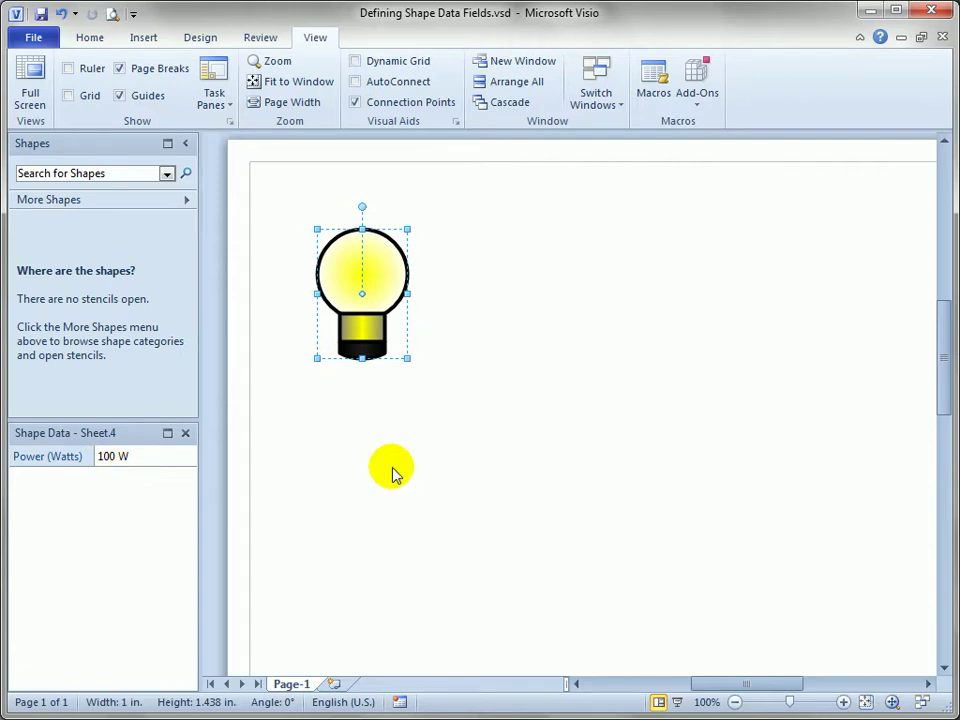
{"action": "left_click_drag", "start_coordinate": [381, 285], "coordinate": [545, 295]}
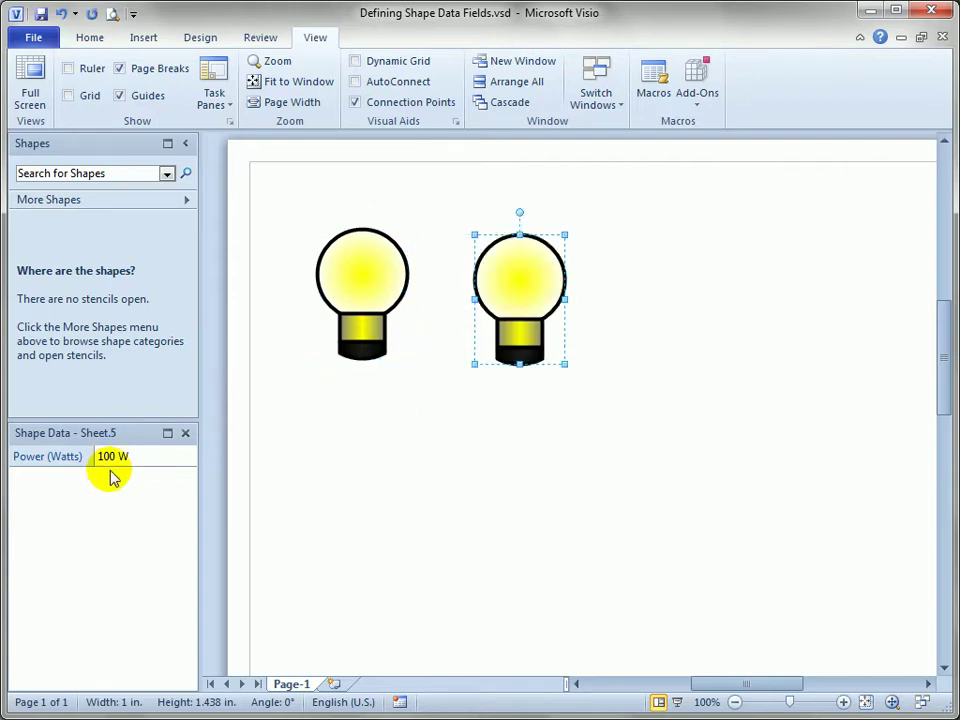
{"action": "left_click", "coordinate": [137, 454]}
{"action": "type", "text": "35"}
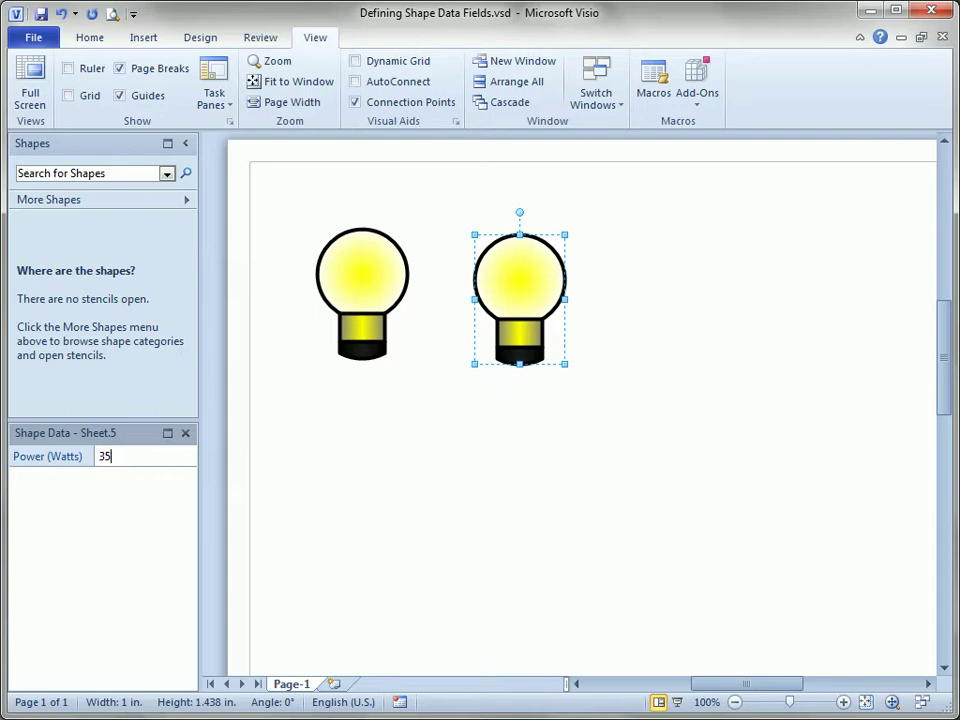
{"action": "key", "text": "Return"}
{"action": "left_click", "coordinate": [133, 457]}
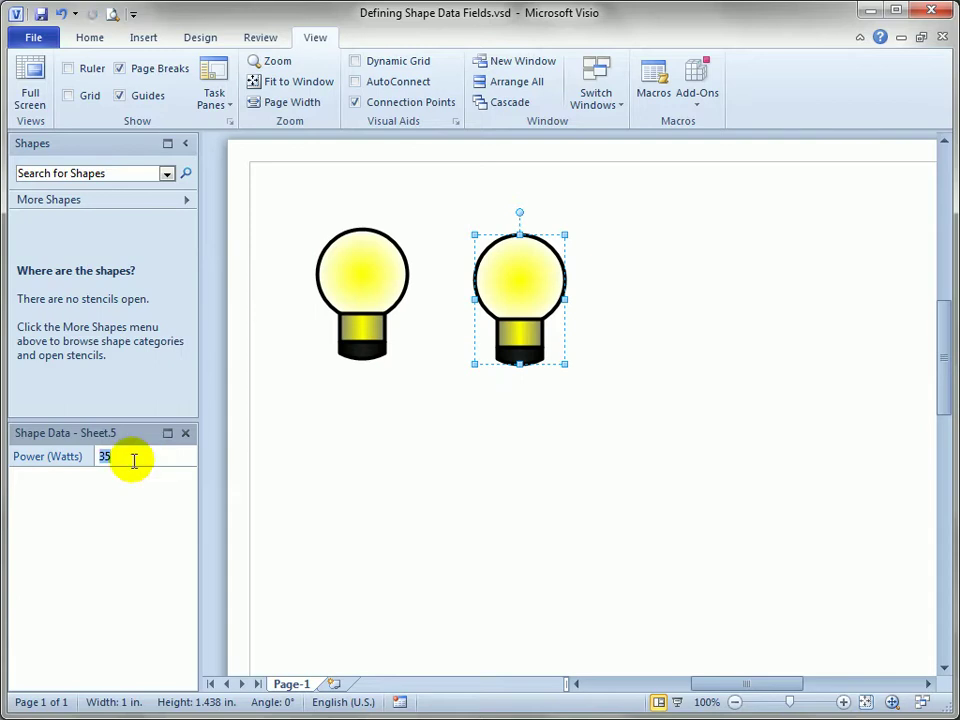
Step: Check the copied bulb's 35 W power value, then delete the copy
{"action": "left_click", "coordinate": [326, 467]}
{"action": "left_click", "coordinate": [506, 300]}
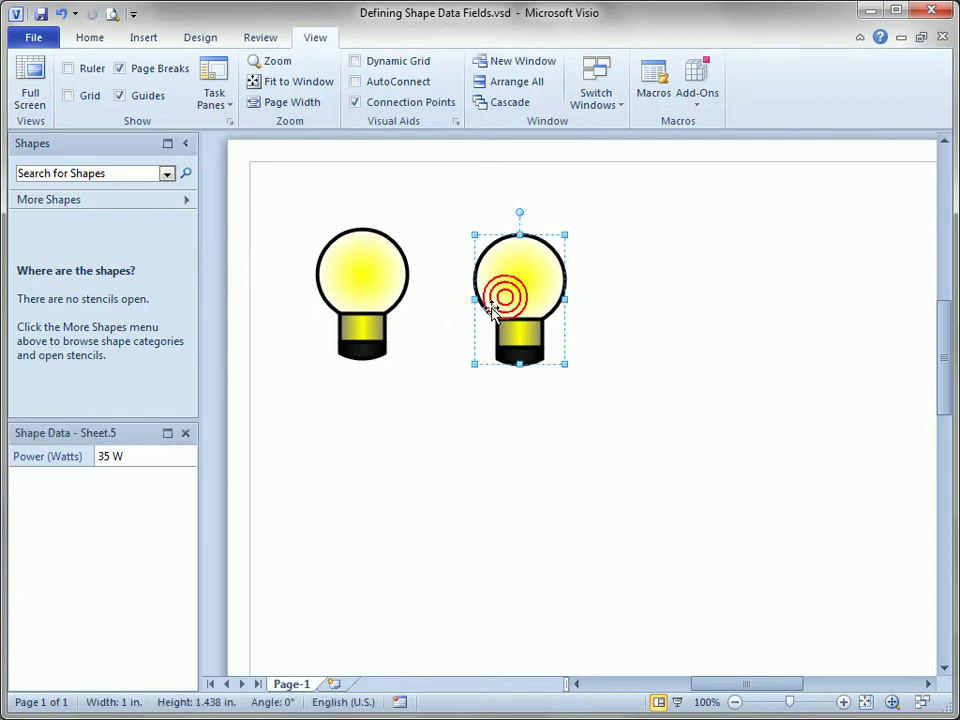
{"action": "left_click", "coordinate": [136, 459]}
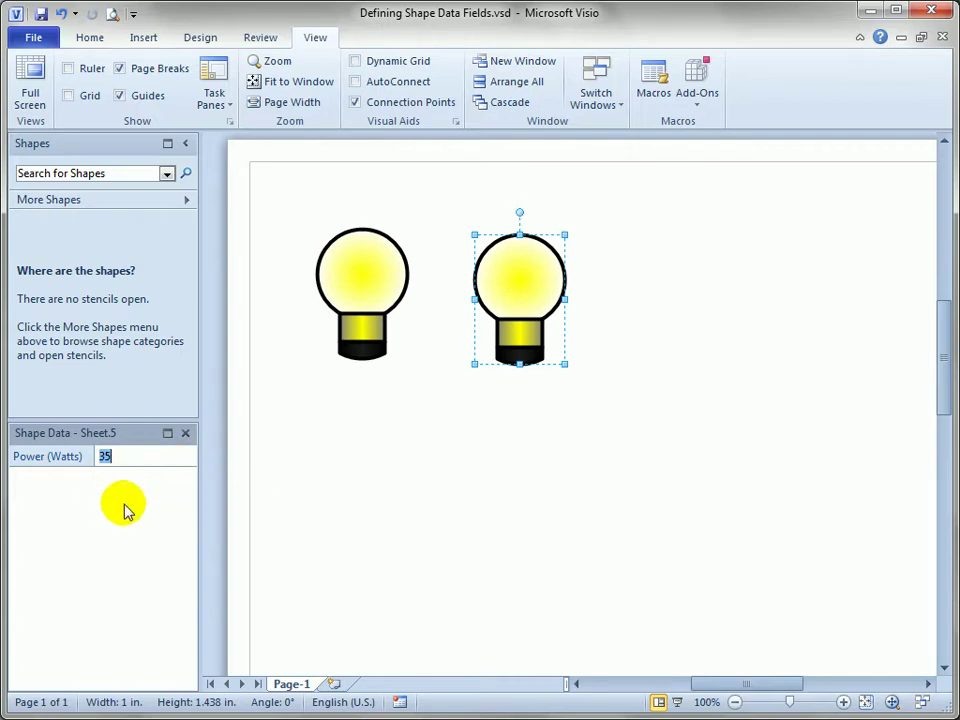
{"action": "left_click", "coordinate": [420, 503]}
{"action": "left_click", "coordinate": [519, 311]}
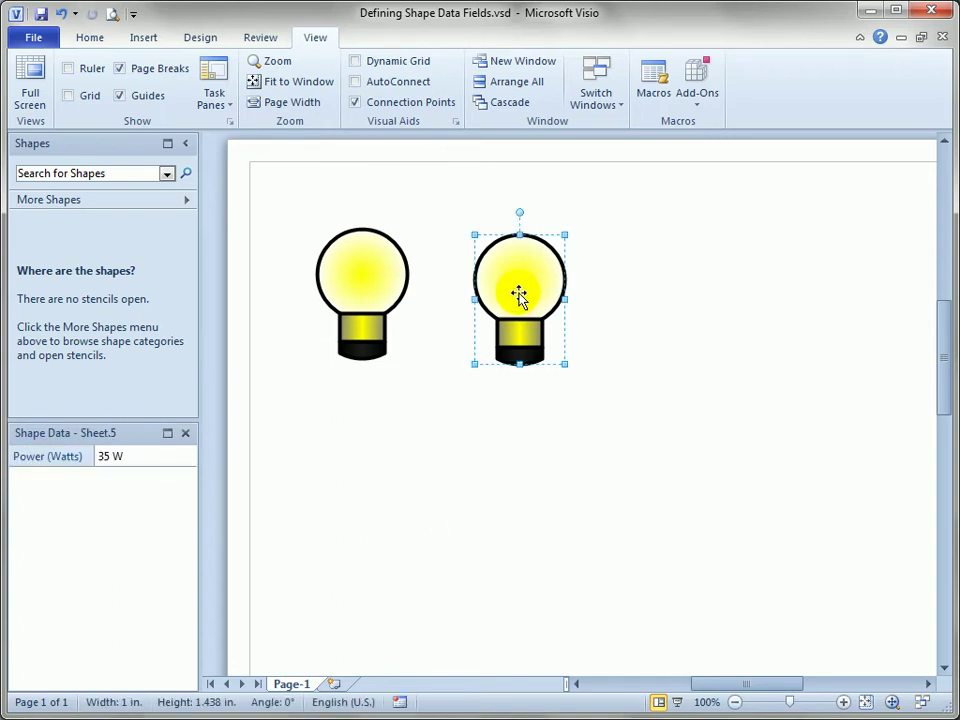
{"action": "key", "text": "Delete"}
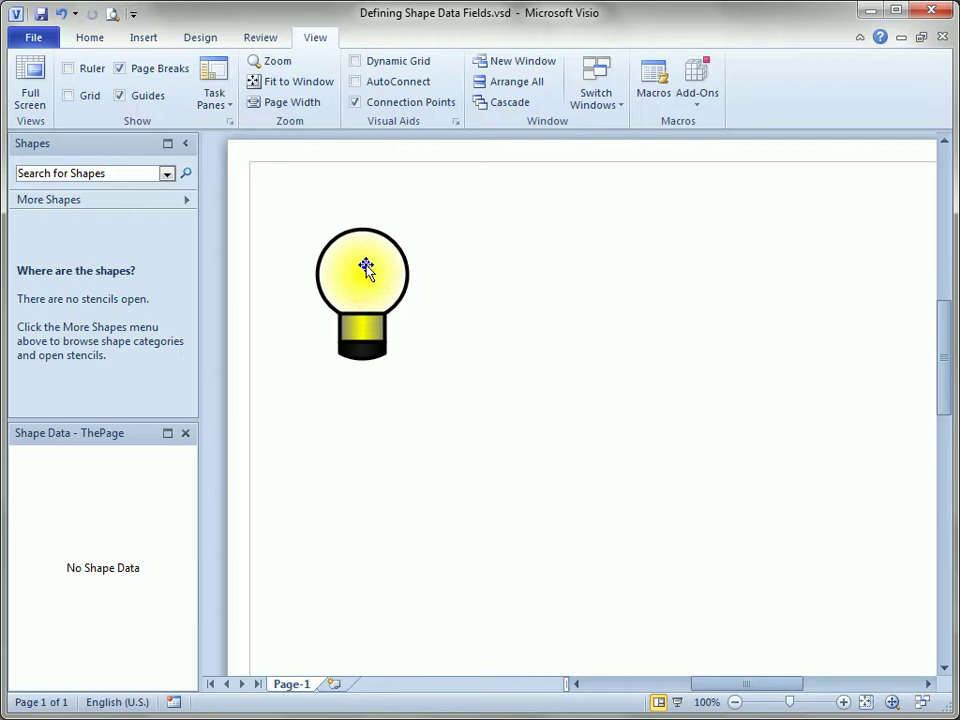
Step: Add a Model field to the bulb with the default value <model>
{"action": "mouse_move", "coordinate": [461, 478]}
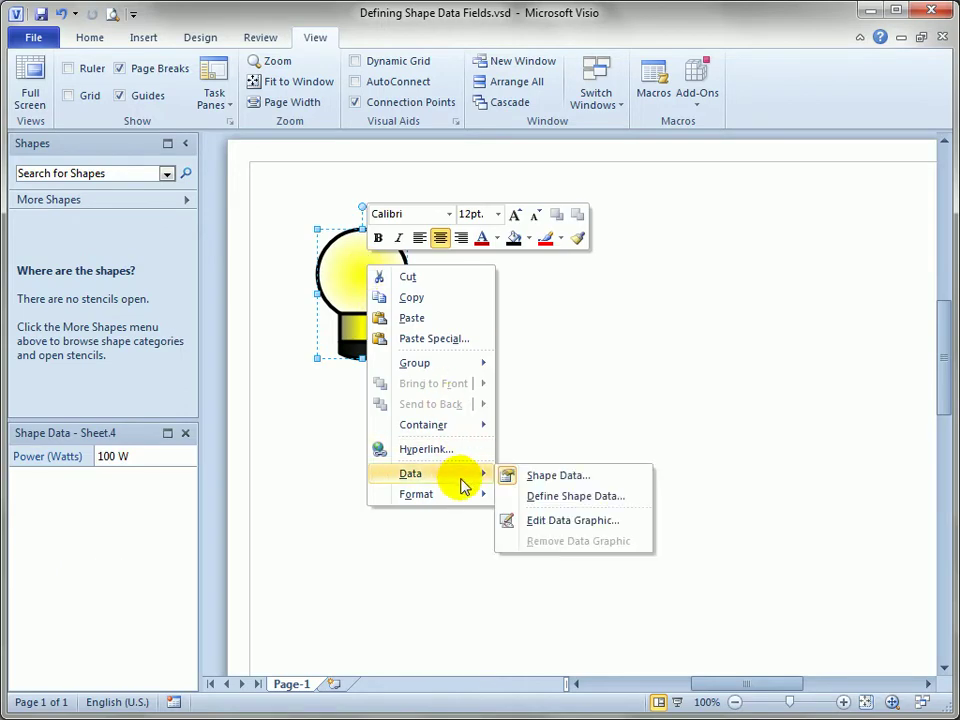
{"action": "left_click", "coordinate": [583, 498]}
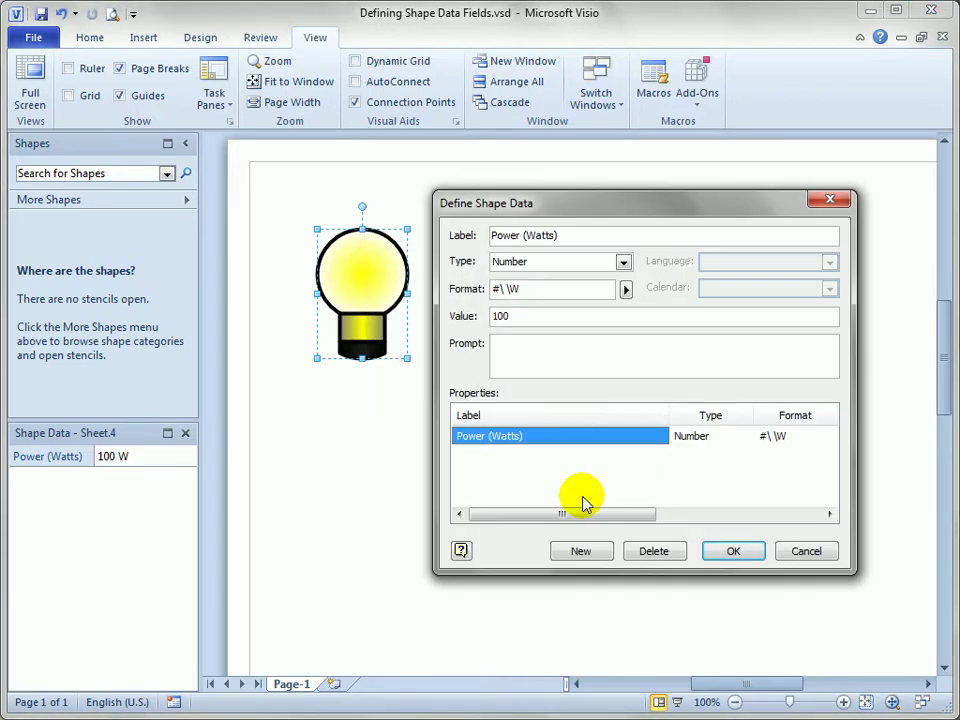
{"action": "left_click", "coordinate": [585, 554]}
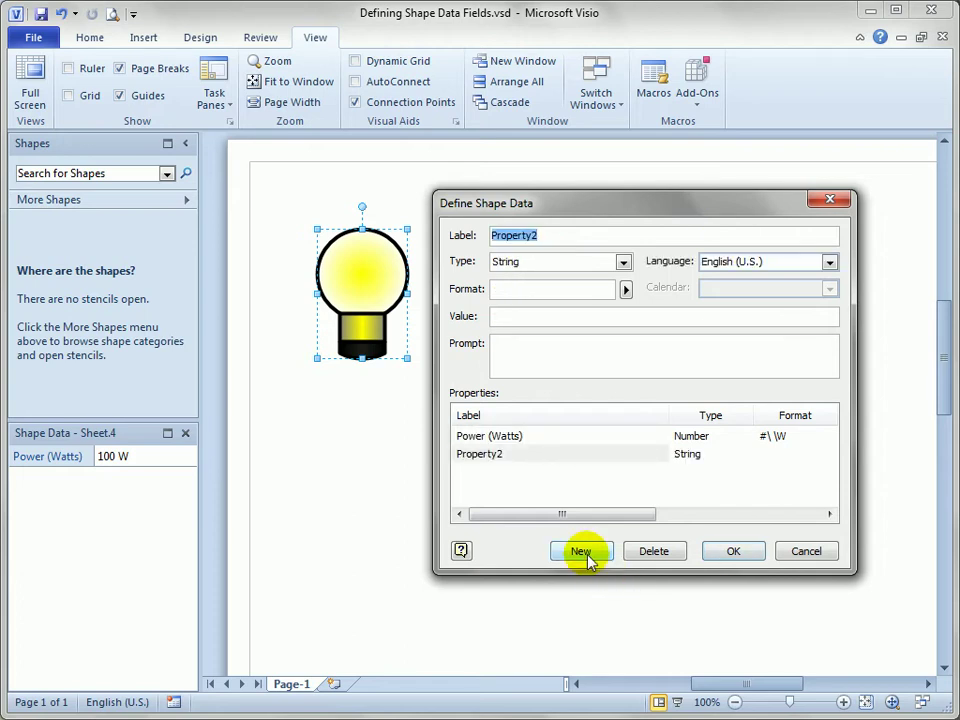
{"action": "double_click", "coordinate": [574, 229]}
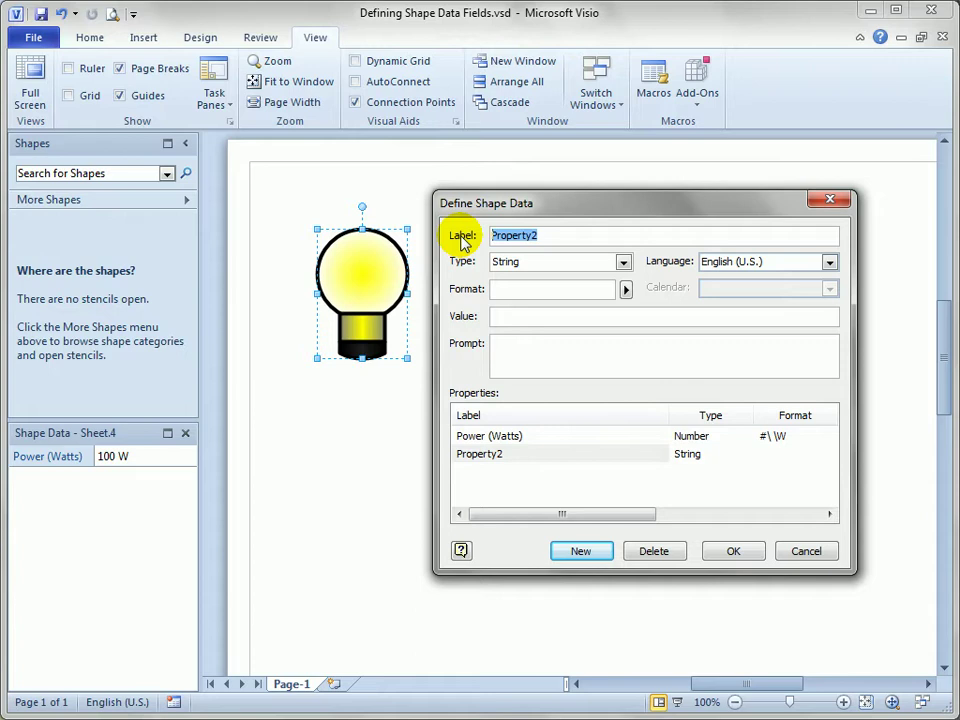
{"action": "type", "text": "Model"}
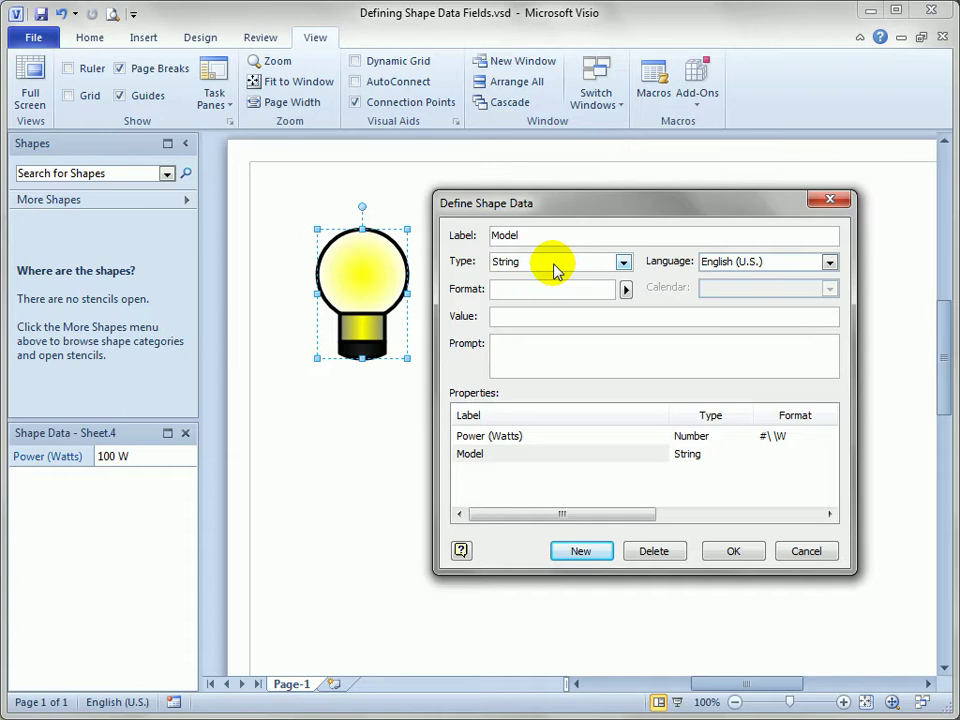
{"action": "left_click", "coordinate": [572, 287]}
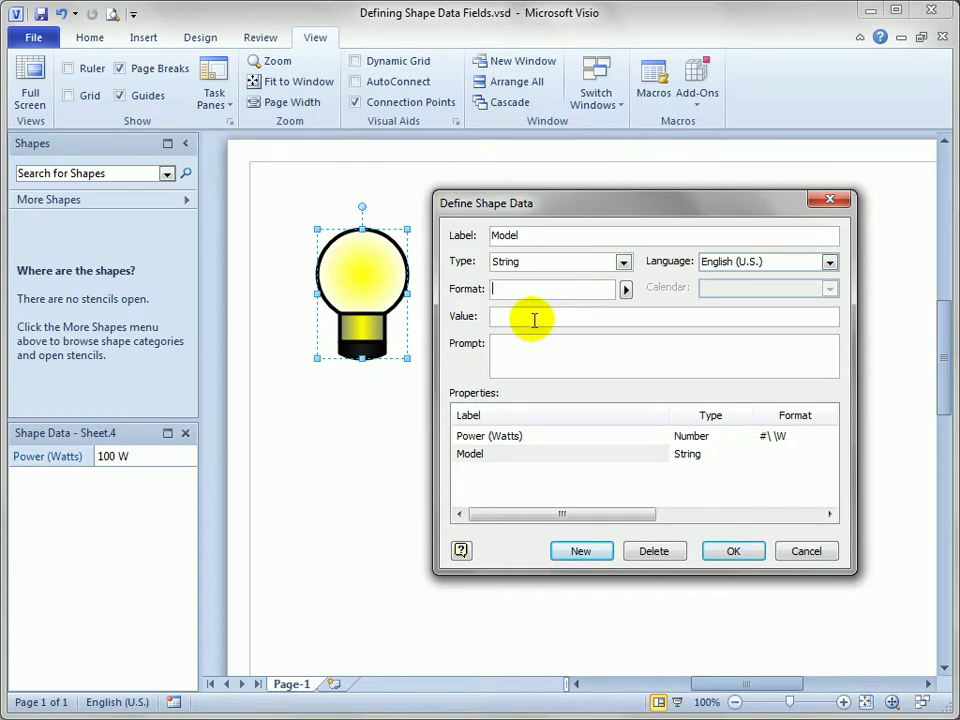
{"action": "left_click", "coordinate": [532, 316]}
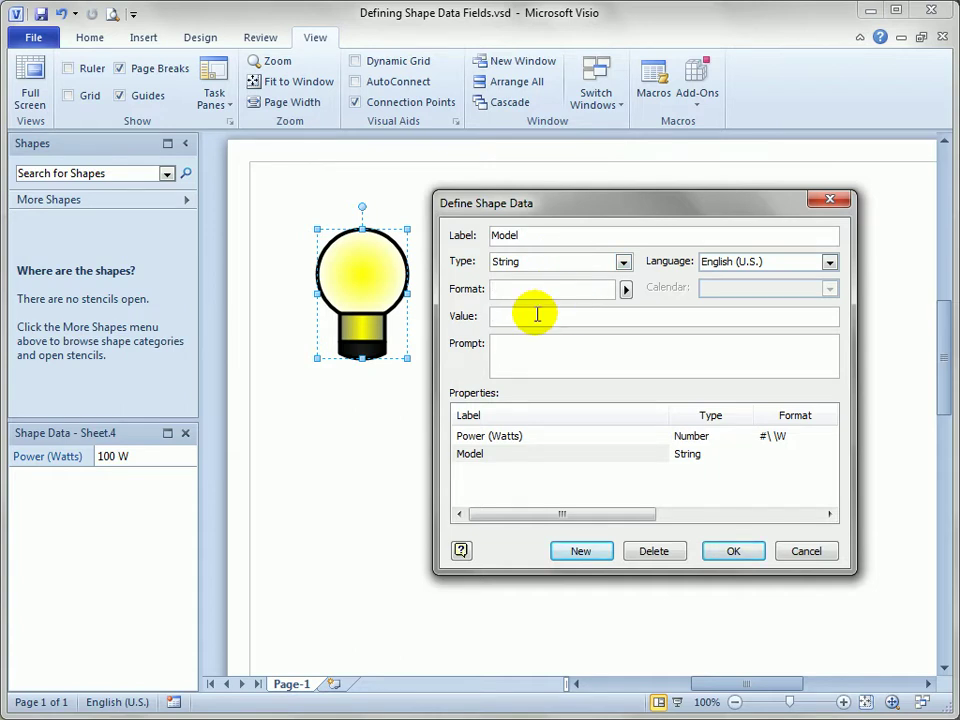
{"action": "type", "text": "<mo"}
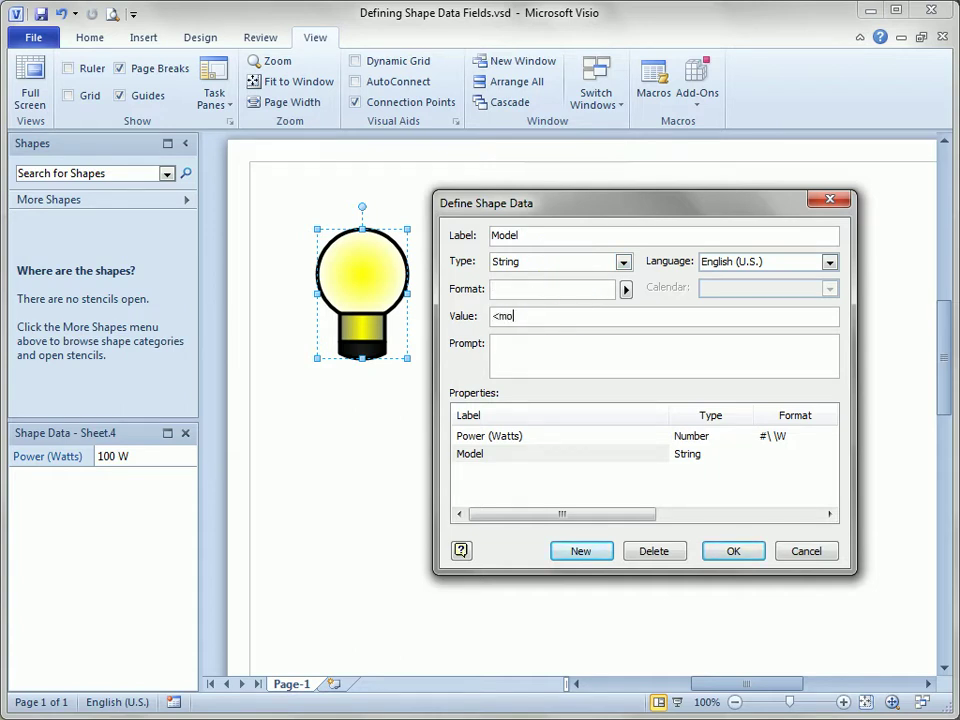
{"action": "type", "text": "del>"}
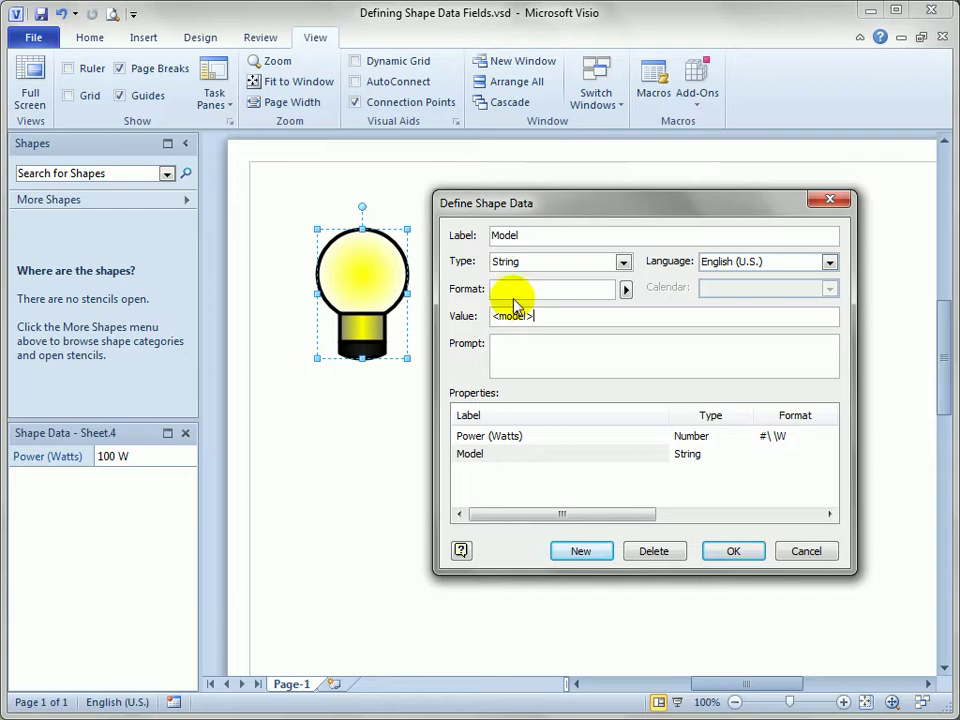
{"action": "left_click", "coordinate": [733, 551]}
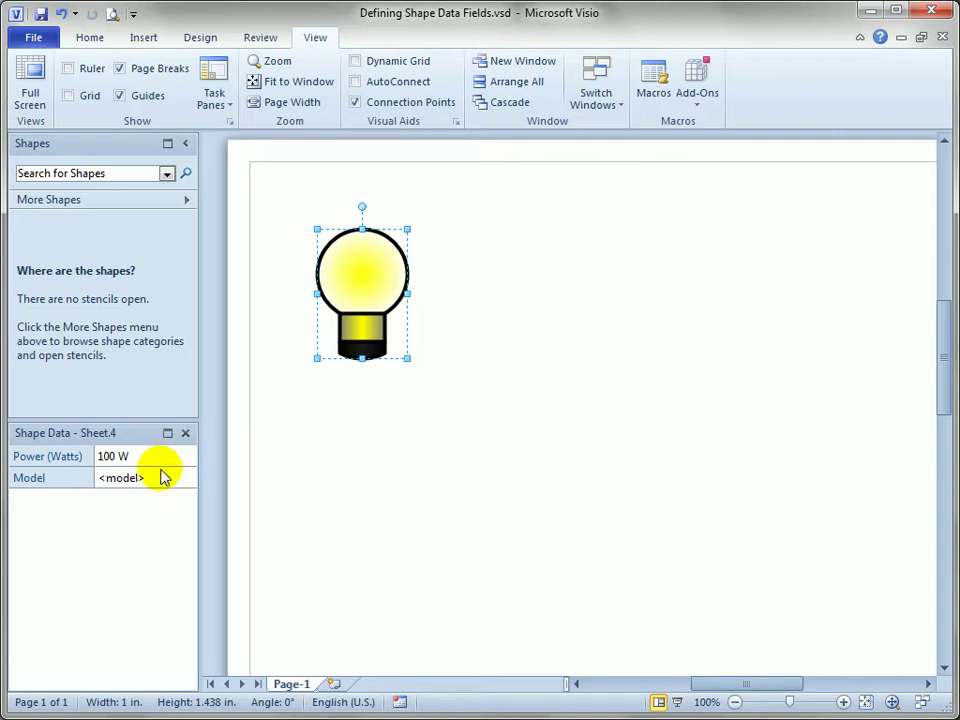
Step: Copy the bulb twice to make a row of three bulbs, then select all three
{"action": "left_click", "coordinate": [465, 503]}
{"action": "left_click", "coordinate": [376, 287]}
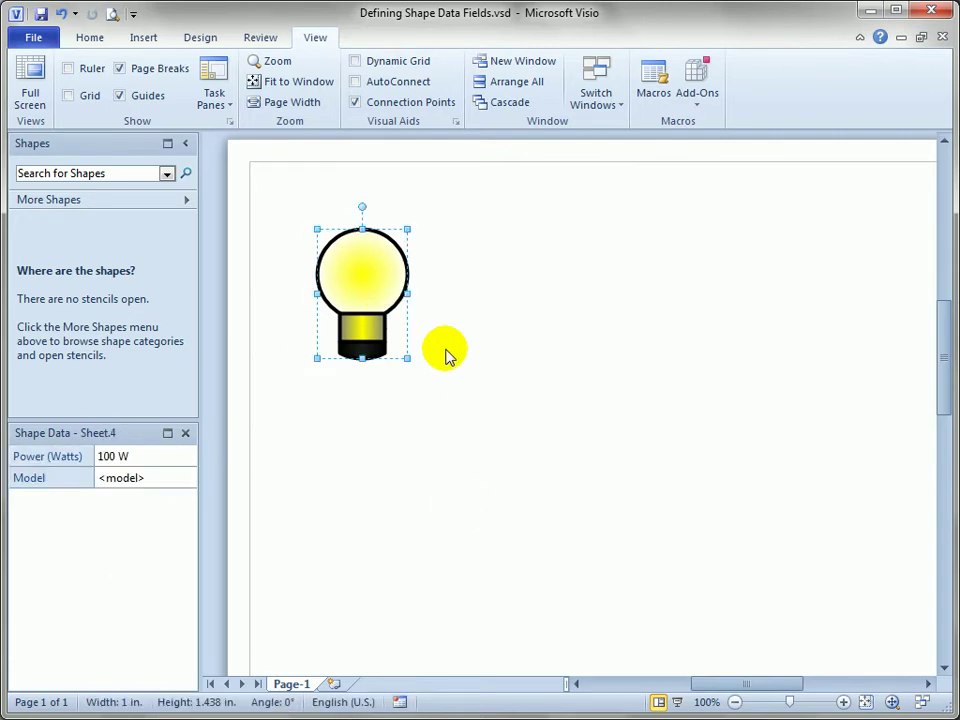
{"action": "left_click_drag", "start_coordinate": [369, 272], "coordinate": [484, 278]}
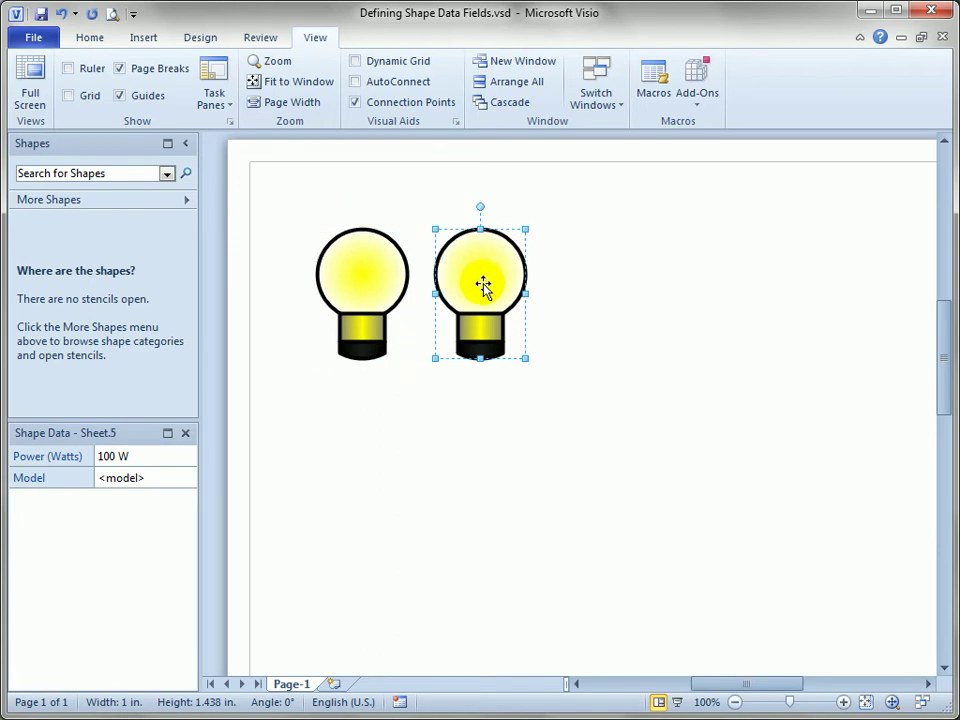
{"action": "key", "text": "ctrl+d"}
{"action": "left_click", "coordinate": [560, 447]}
{"action": "left_click_drag", "start_coordinate": [272, 174], "coordinate": [694, 418]}
Step: Add a Bulb Type fixed-list field with choices CF;Halogen;Incandescent;LED;Other to all three bulbs
{"action": "right_click", "coordinate": [103, 521]}
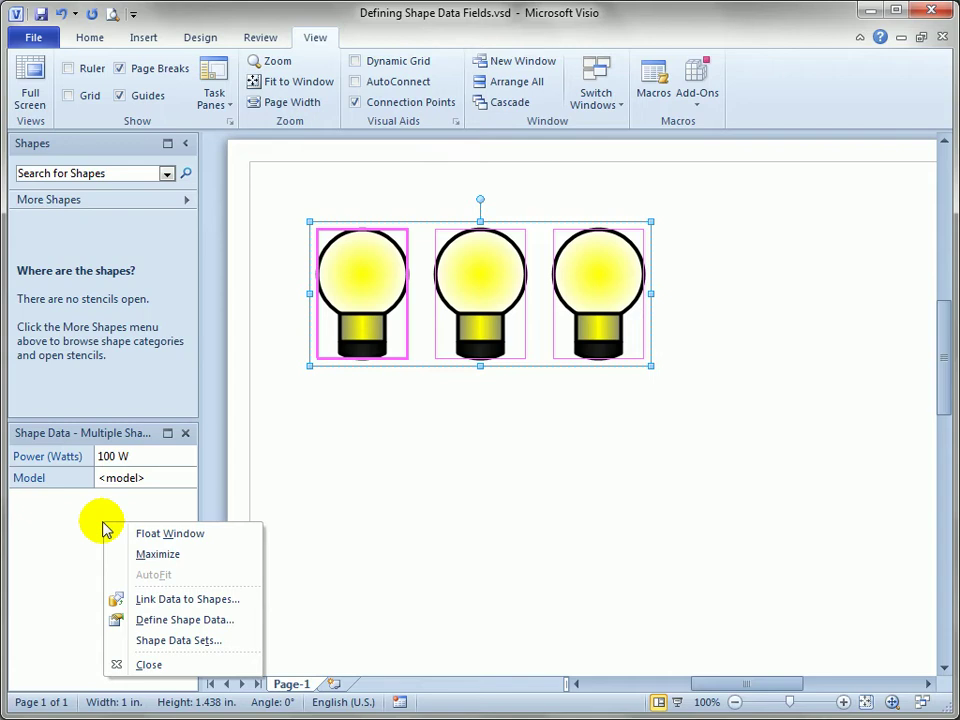
{"action": "left_click", "coordinate": [242, 622]}
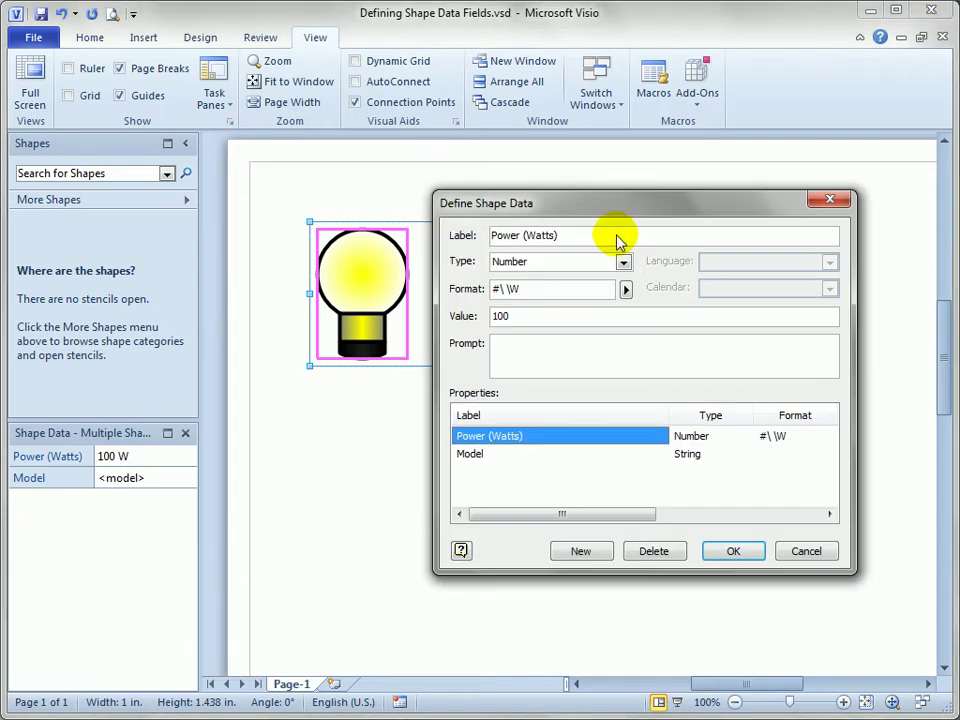
{"action": "left_click_drag", "start_coordinate": [624, 205], "coordinate": [594, 215]}
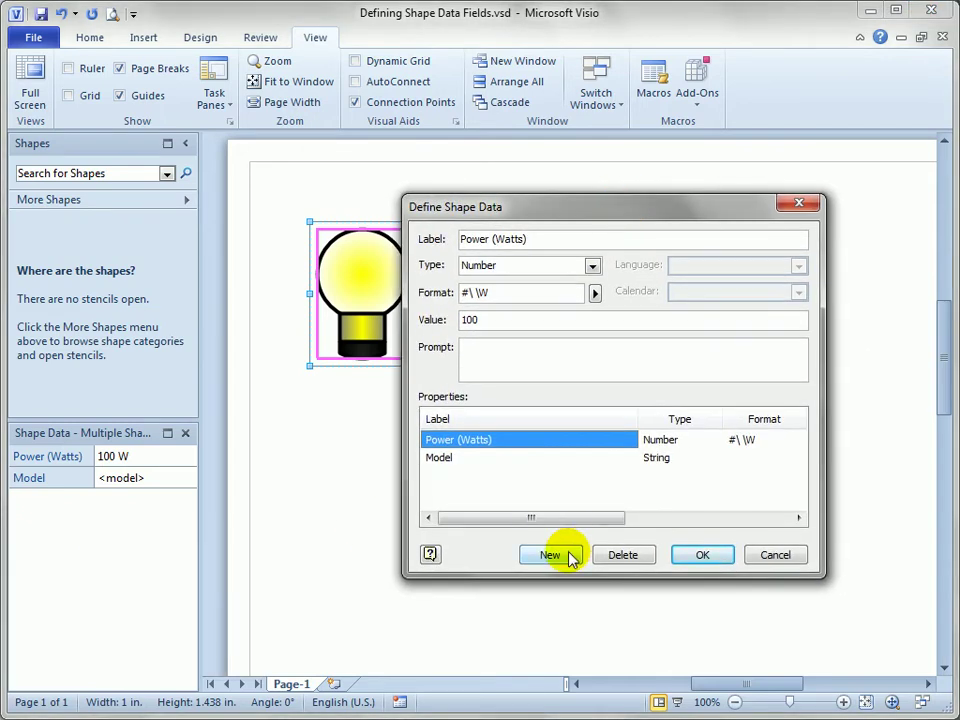
{"action": "left_click", "coordinate": [570, 558]}
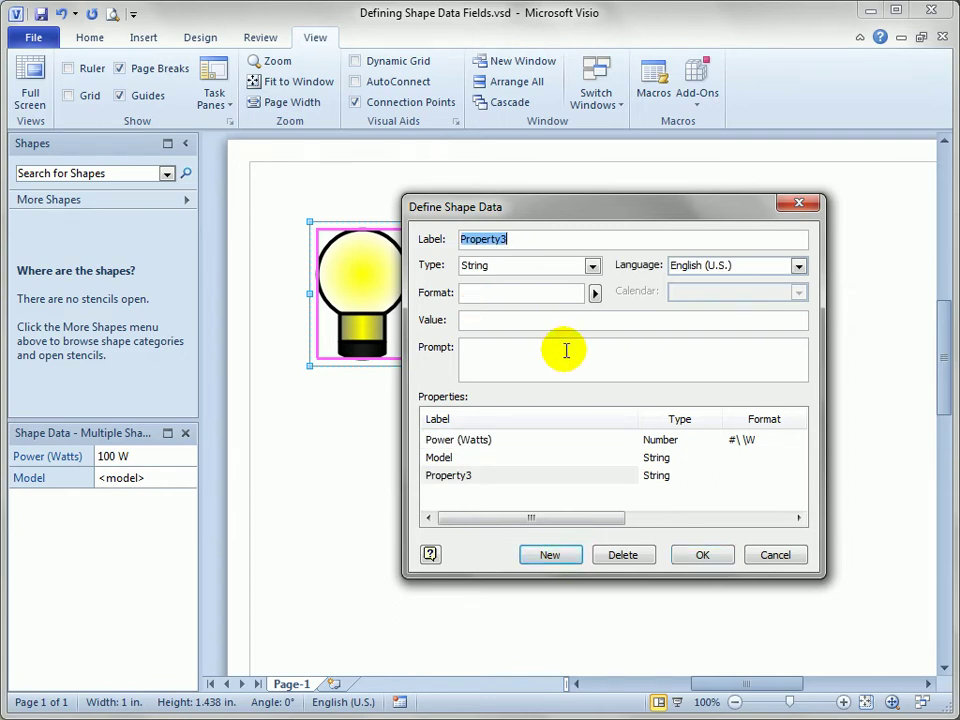
{"action": "type", "text": "Bulb Type"}
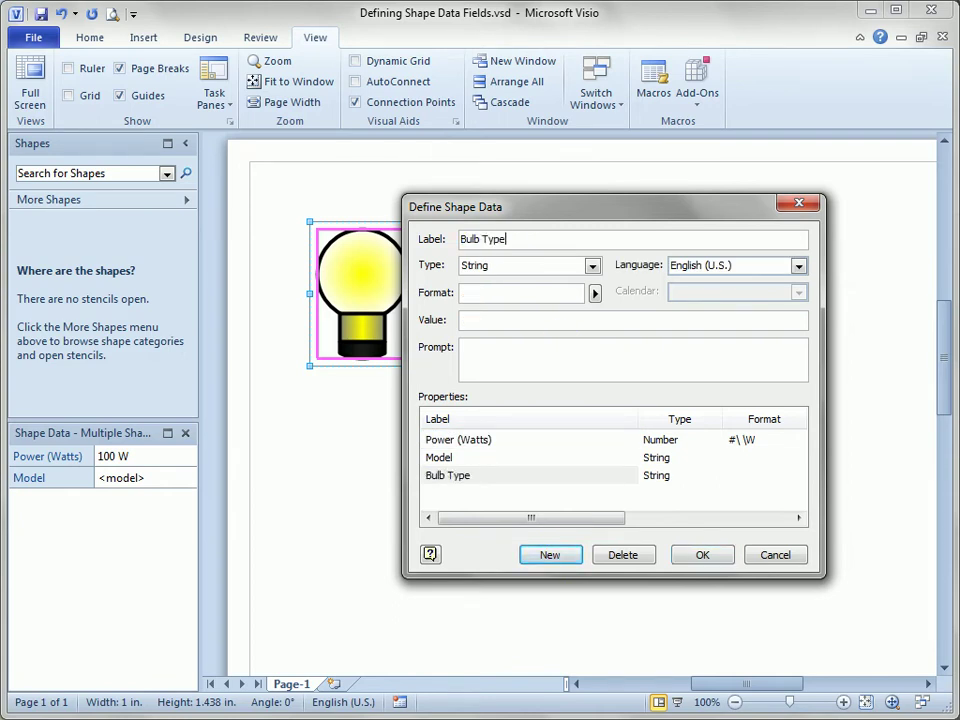
{"action": "left_click", "coordinate": [592, 265]}
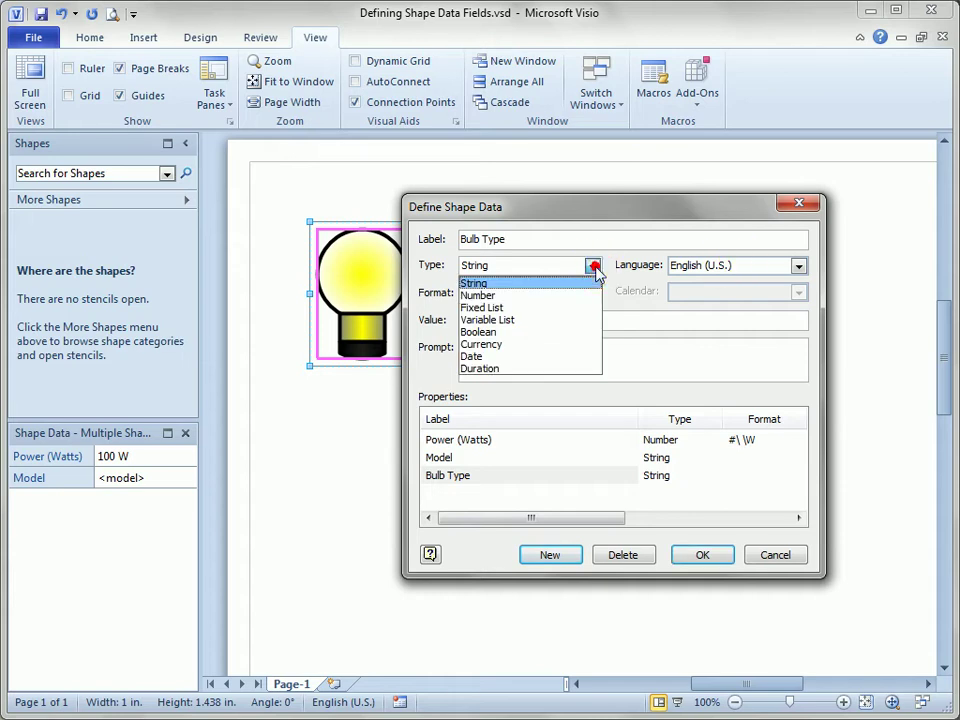
{"action": "left_click", "coordinate": [549, 307]}
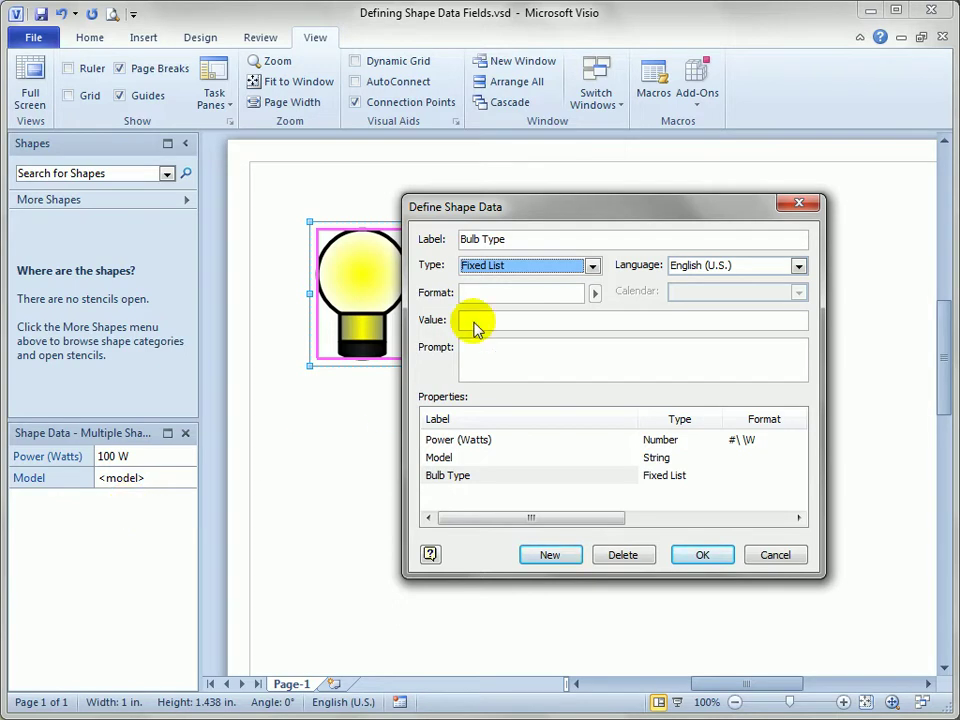
{"action": "left_click", "coordinate": [507, 293]}
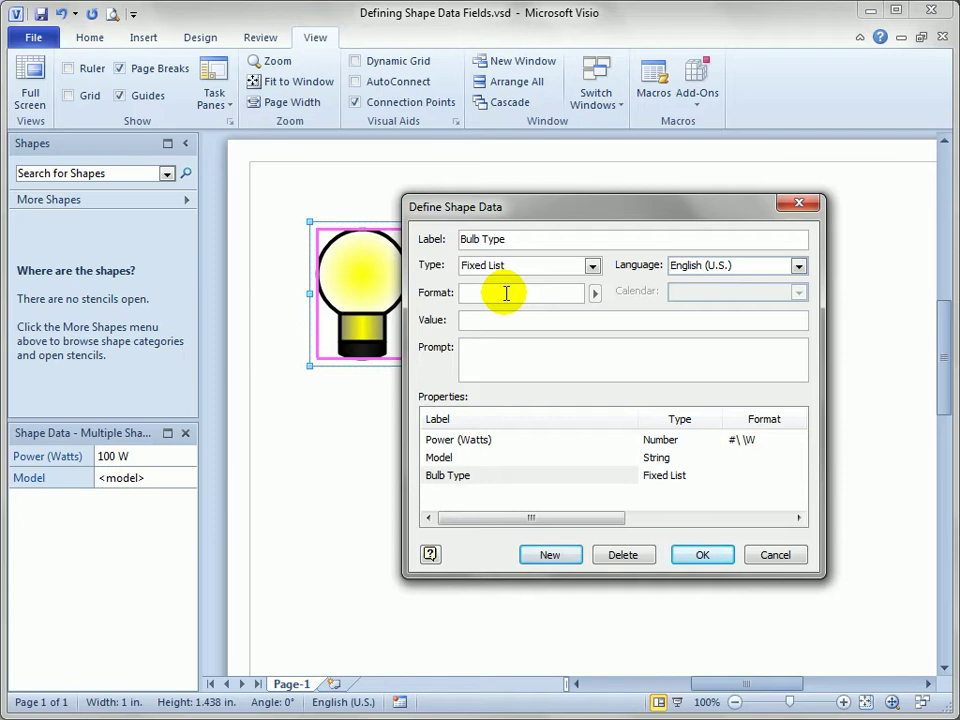
{"action": "type", "text": "C"}
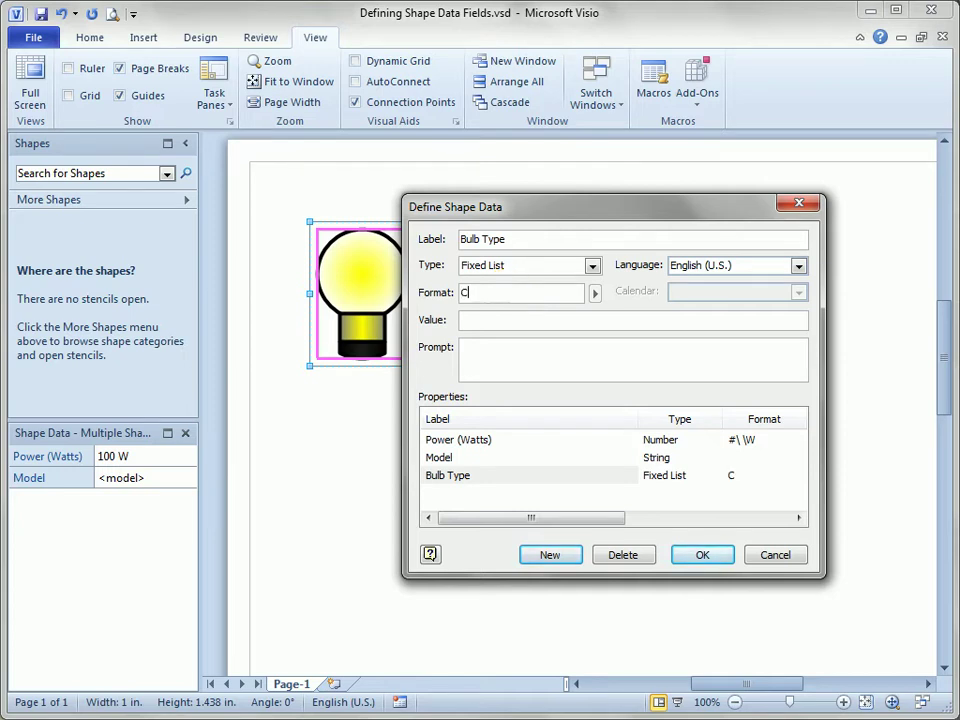
{"action": "type", "text": "F;"}
{"action": "type", "text": "Halogen;"}
{"action": "type", "text": "Incande"}
{"action": "type", "text": "scent"}
{"action": "type", "text": ";"}
{"action": "type", "text": "LED"}
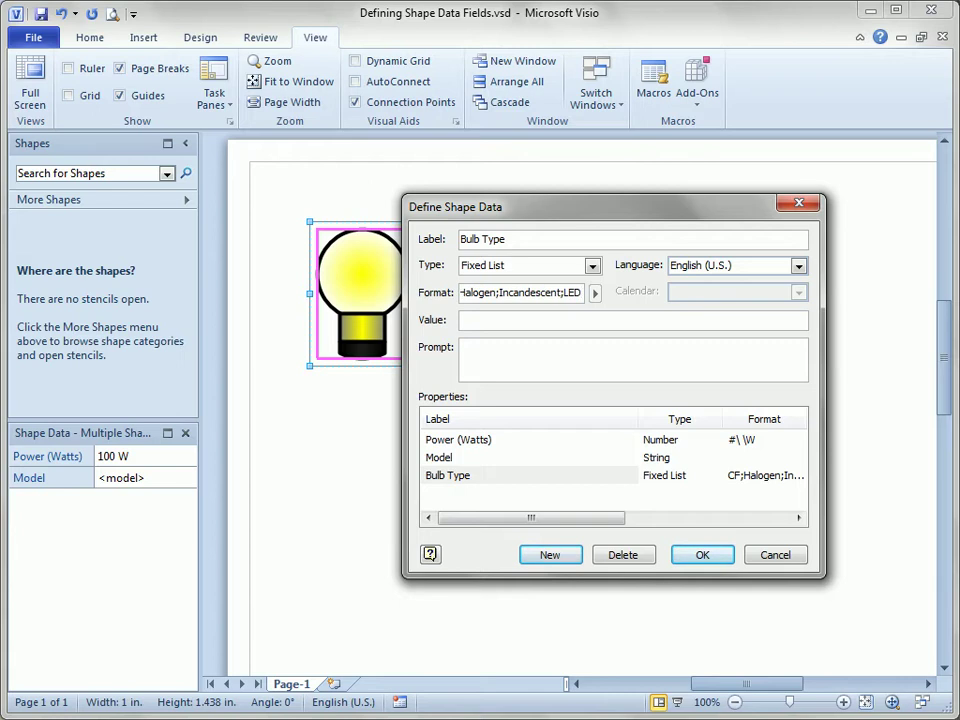
{"action": "type", "text": ";Other"}
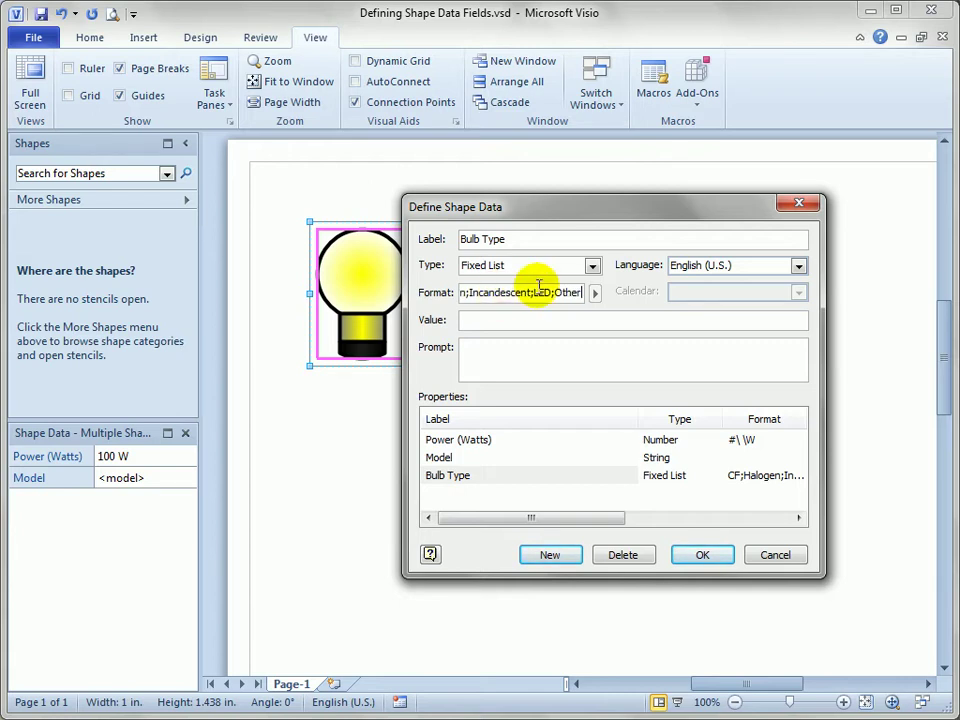
{"action": "left_click", "coordinate": [520, 319]}
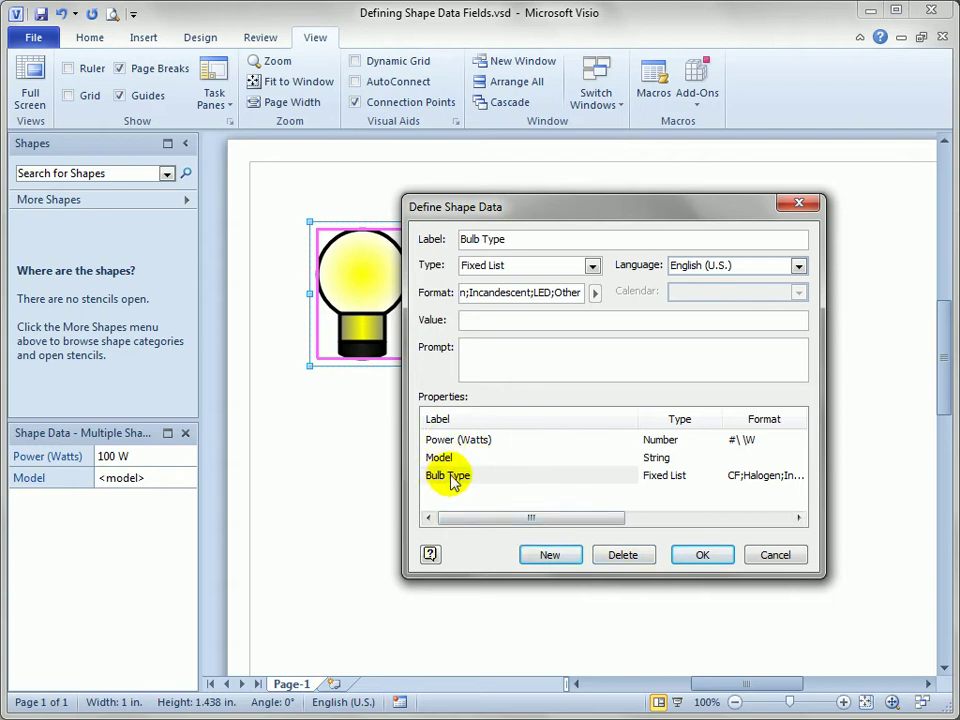
Step: Add a new field labelled Surveyed to the bulbs' data definitions
{"action": "left_click", "coordinate": [561, 559]}
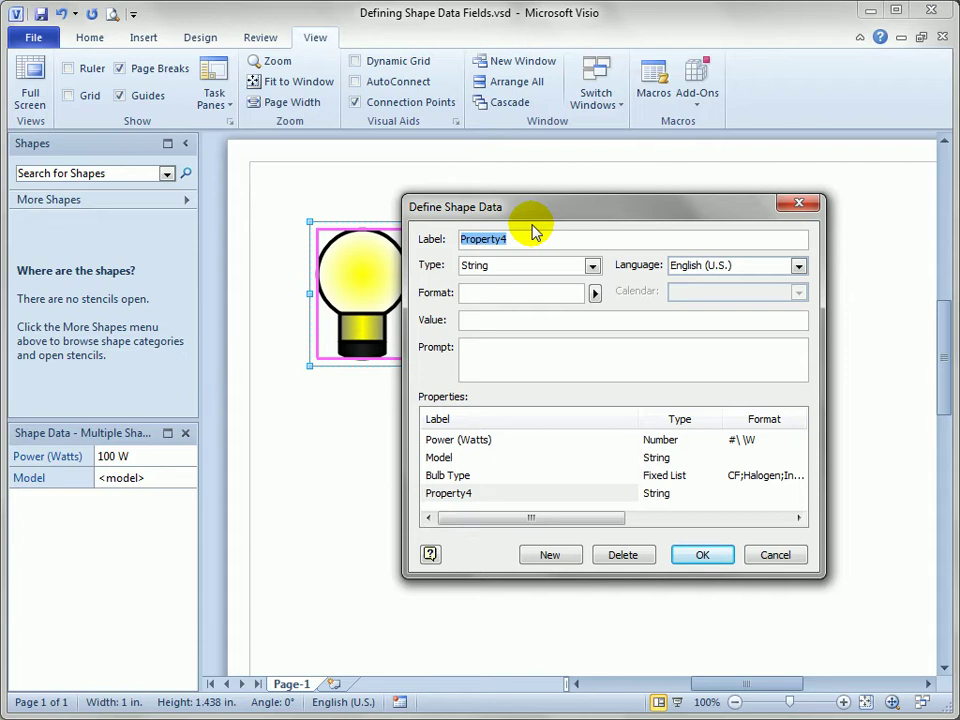
{"action": "type", "text": "Survey"}
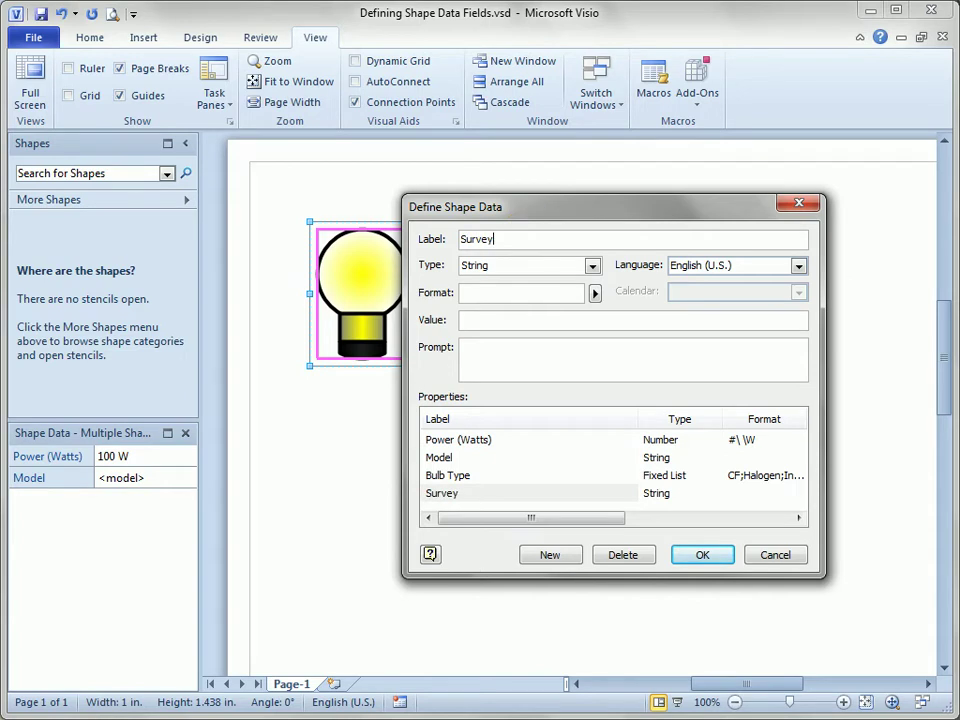
{"action": "type", "text": "ed"}
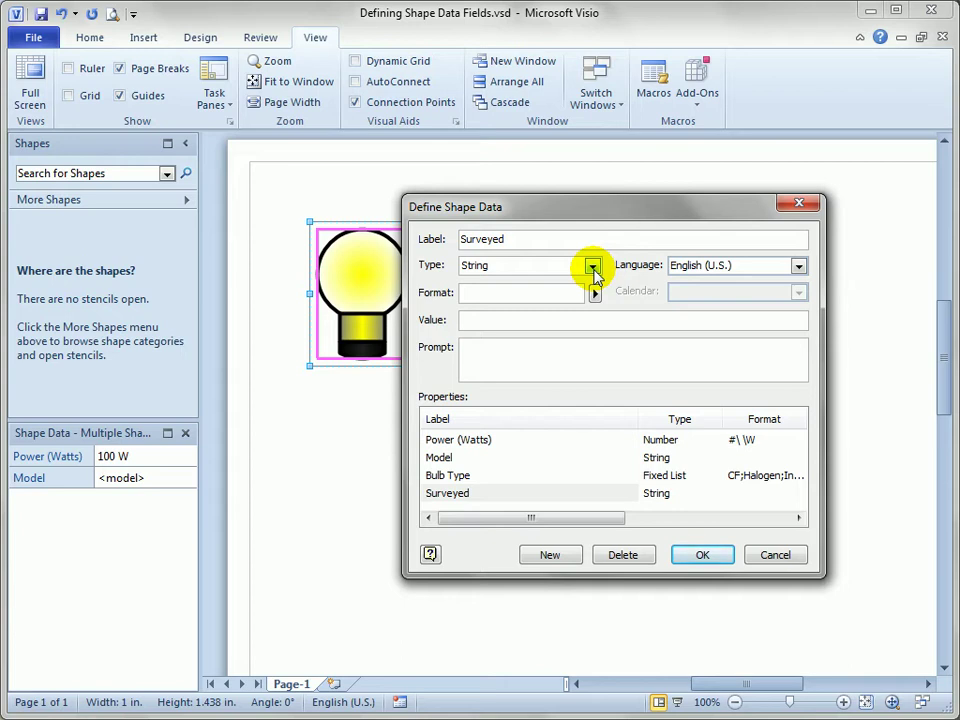
Step: Make Surveyed a Date field and pick the day-month-year preset format
{"action": "left_click", "coordinate": [594, 266]}
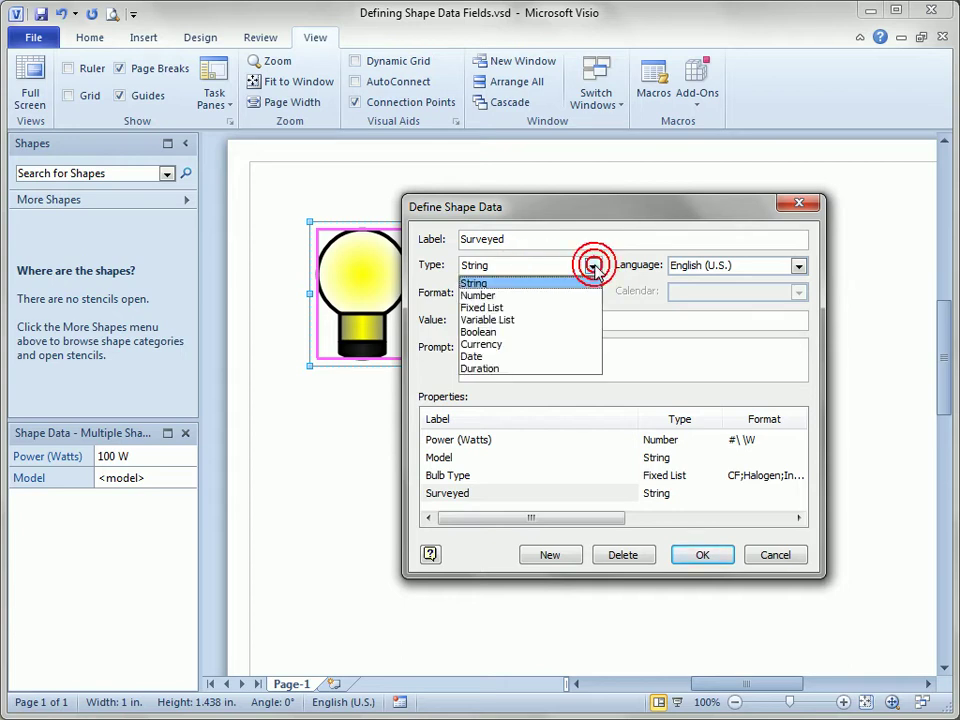
{"action": "left_click", "coordinate": [494, 357]}
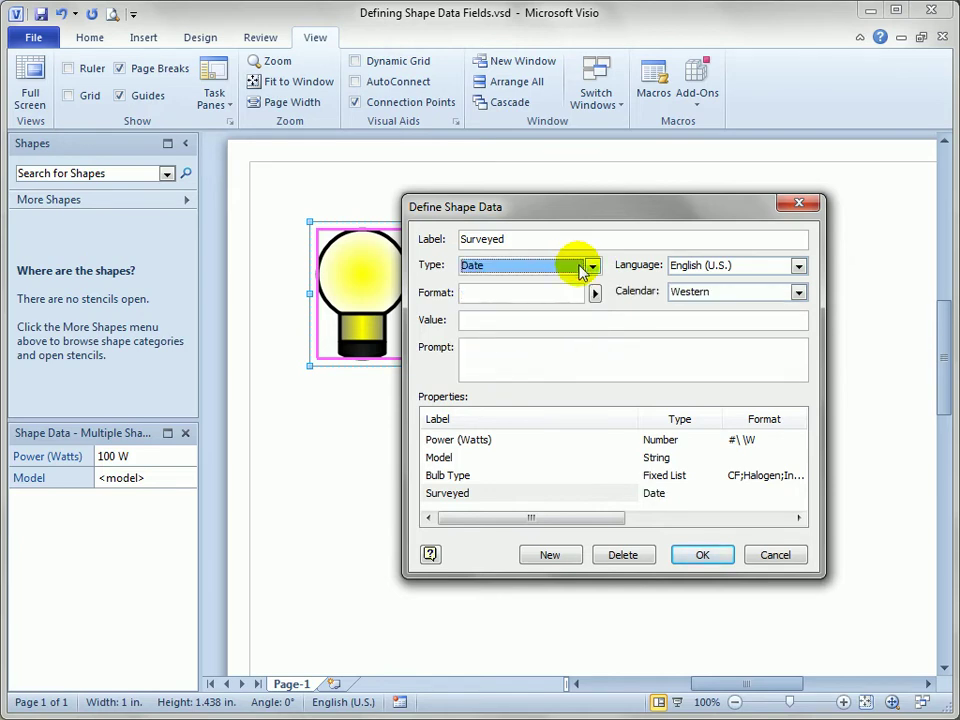
{"action": "left_click", "coordinate": [542, 291]}
{"action": "left_click", "coordinate": [594, 293]}
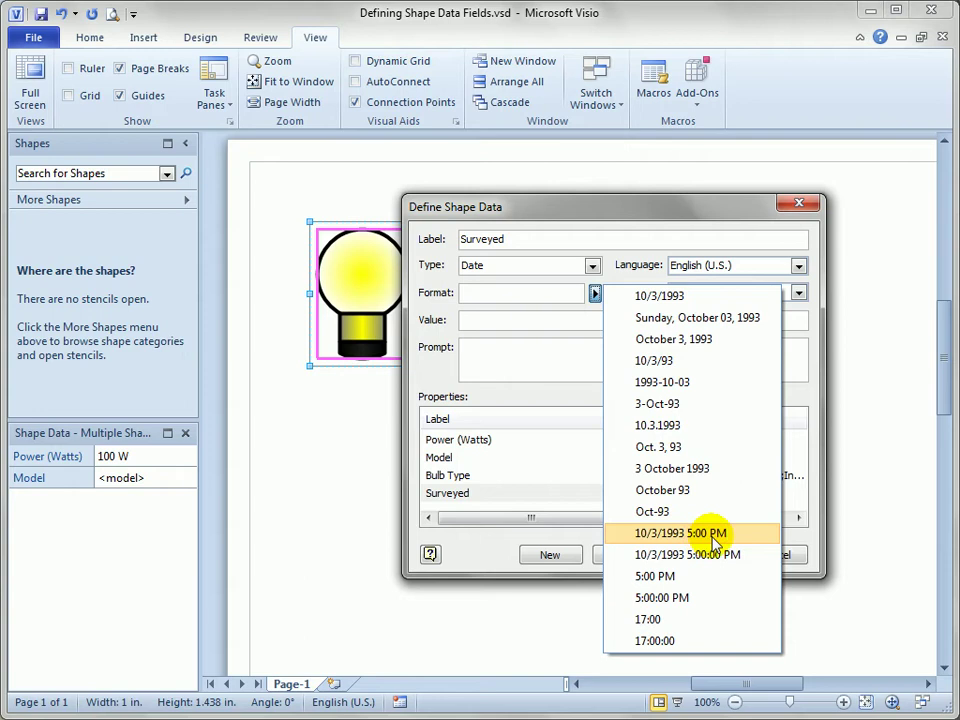
{"action": "left_click", "coordinate": [692, 467]}
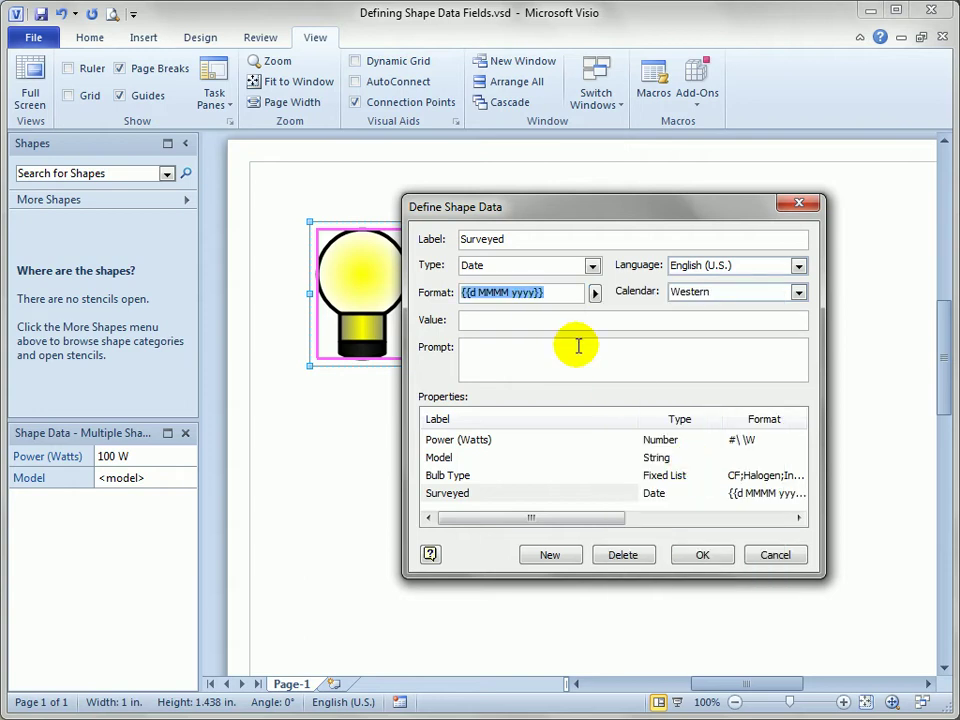
Step: Edit the Surveyed date format to {{yyyy.MM.dd}} and review all four field definitions
{"action": "left_click", "coordinate": [561, 293]}
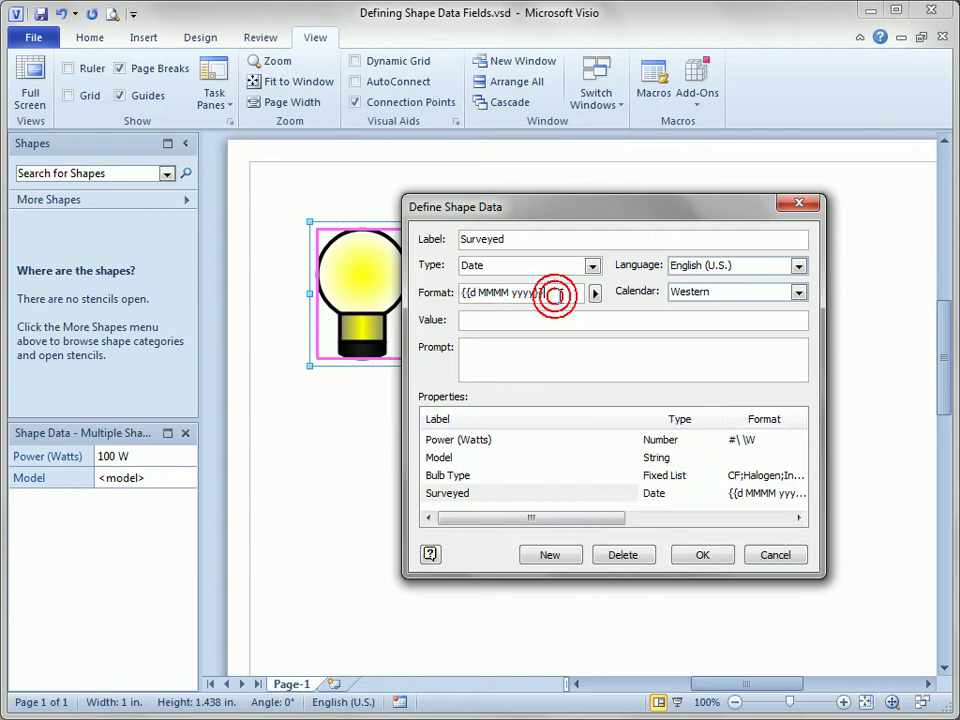
{"action": "left_click", "coordinate": [470, 296]}
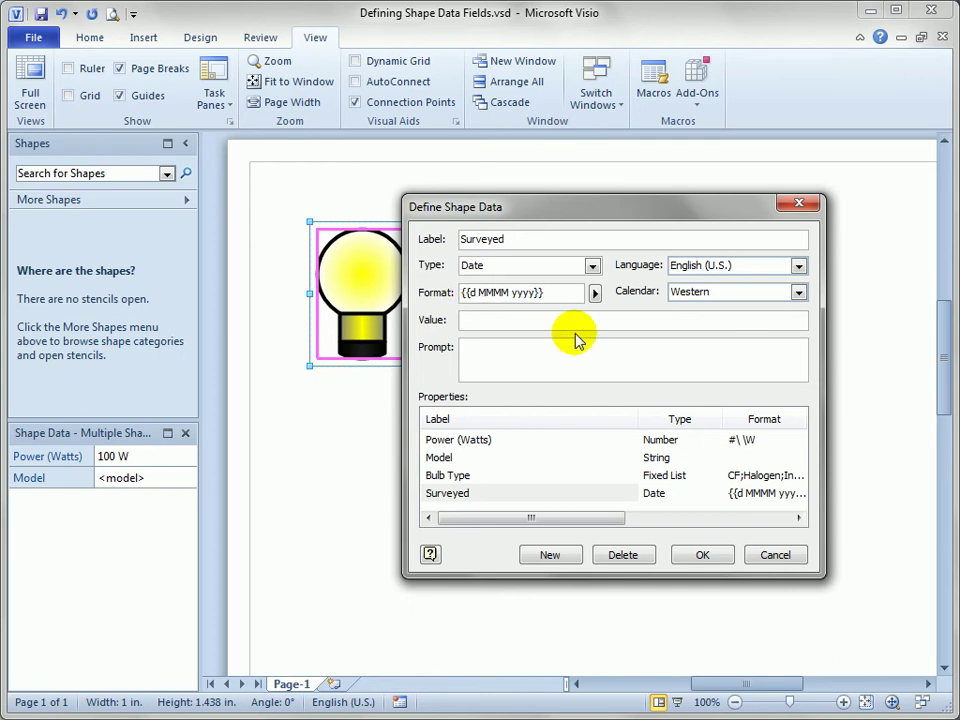
{"action": "key", "text": "shift+Right"}
{"action": "key", "text": "shift+Right"}
{"action": "key", "text": "shift+Right"}
{"action": "key", "text": "shift+Right"}
{"action": "key", "text": "shift+Right"}
{"action": "key", "text": "shift+Right"}
{"action": "key", "text": "shift+Right"}
{"action": "key", "text": "shift+Right"}
{"action": "key", "text": "shift+Right"}
{"action": "key", "text": "shift+Right"}
{"action": "key", "text": "shift+Right"}
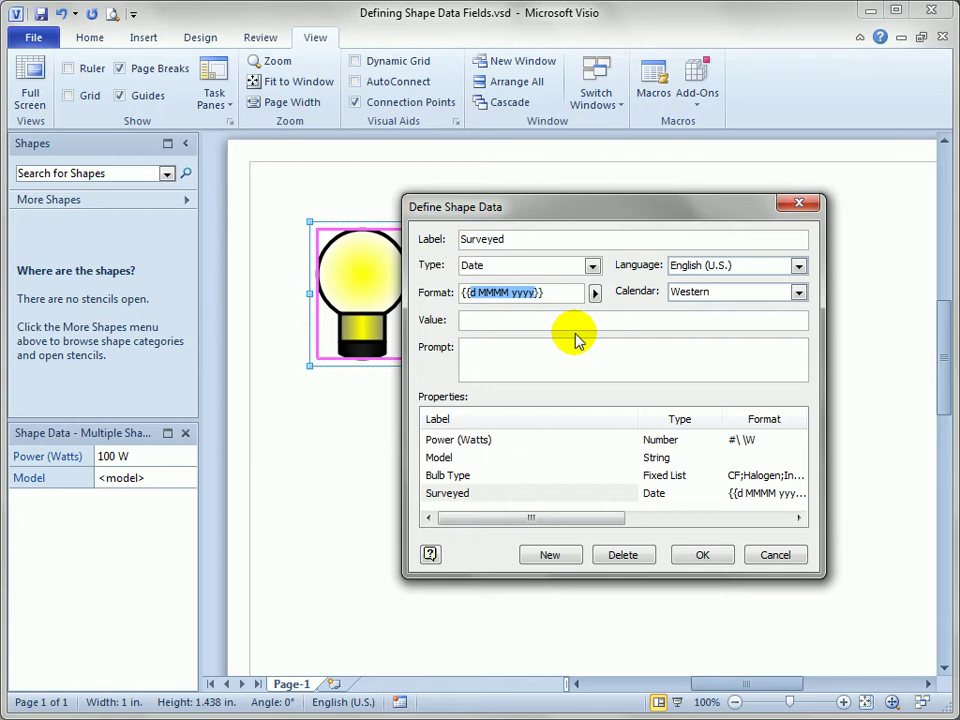
{"action": "type", "text": "yyyy"}
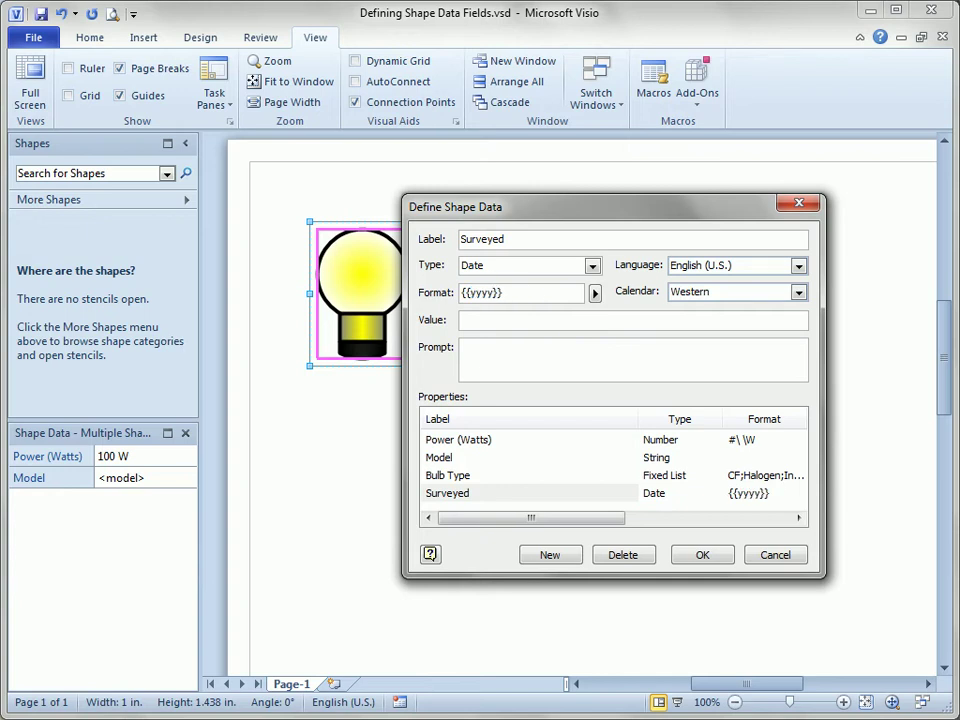
{"action": "type", "text": ".MM.dd"}
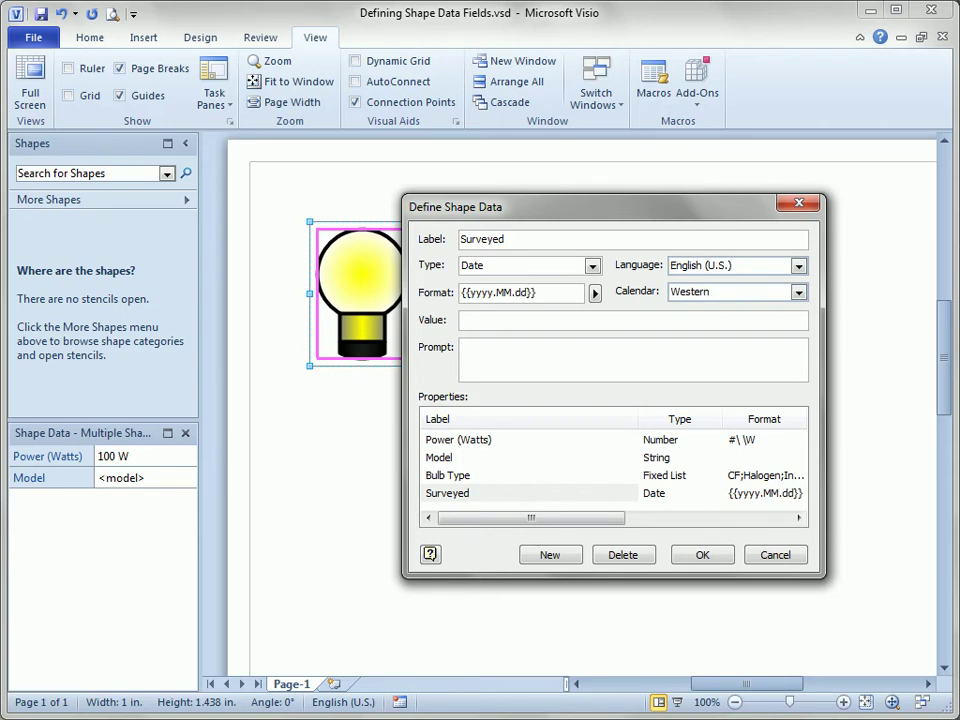
{"action": "left_click", "coordinate": [521, 321]}
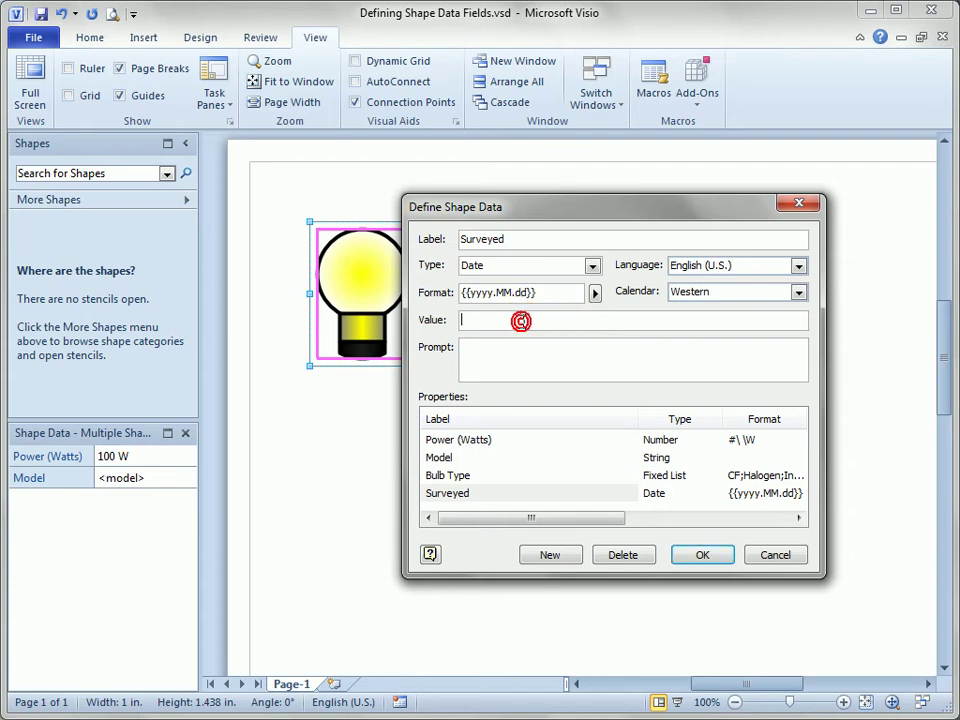
{"action": "left_click", "coordinate": [462, 441]}
{"action": "left_click", "coordinate": [452, 457]}
{"action": "left_click", "coordinate": [452, 475]}
{"action": "left_click", "coordinate": [456, 493]}
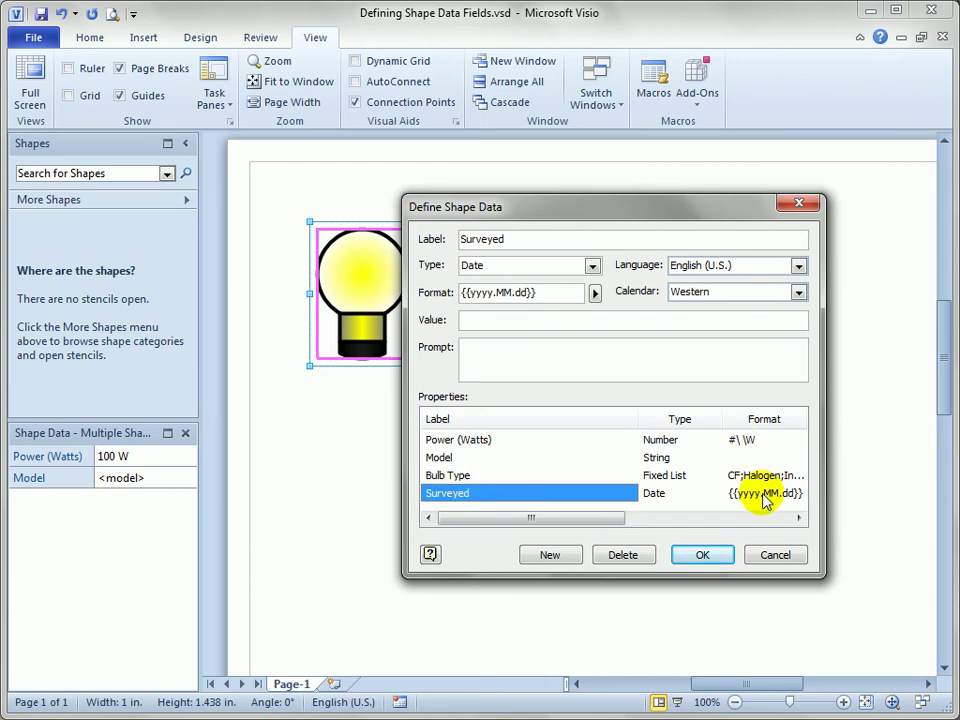
Step: Confirm the field definitions and set the right bulb's Bulb Type to CF
{"action": "left_click", "coordinate": [702, 555]}
{"action": "left_click", "coordinate": [440, 449]}
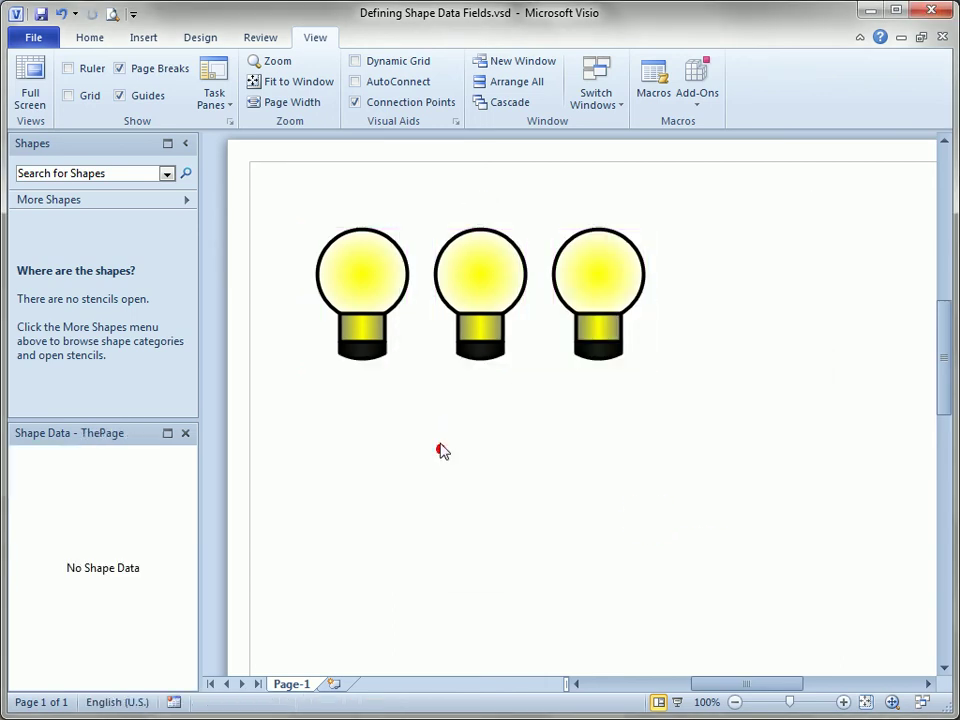
{"action": "left_click", "coordinate": [367, 276]}
{"action": "left_click", "coordinate": [470, 286]}
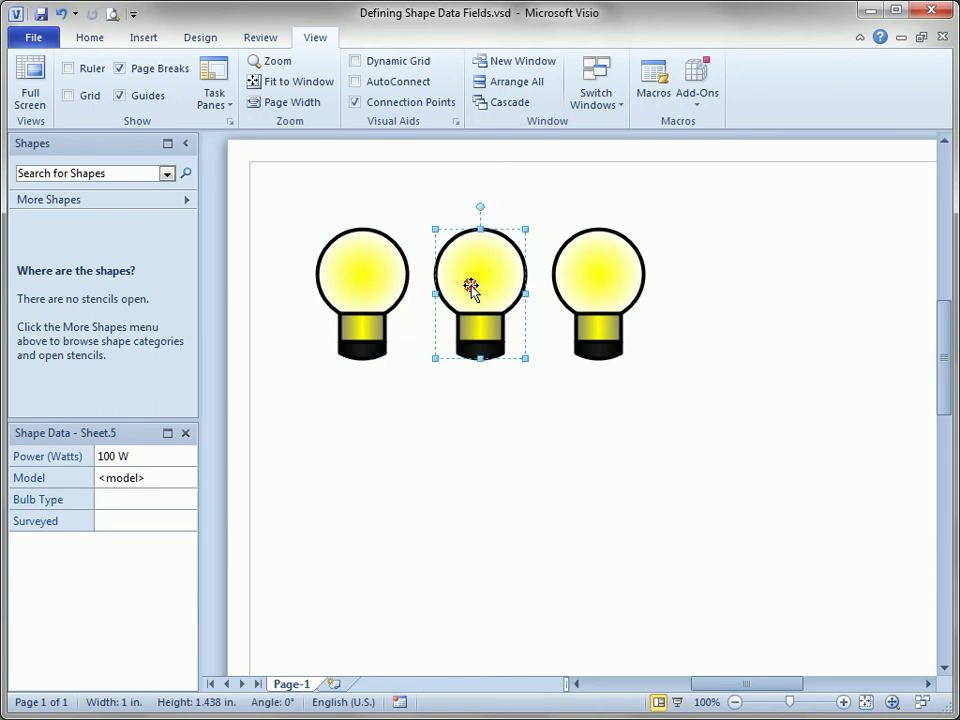
{"action": "left_click", "coordinate": [600, 302]}
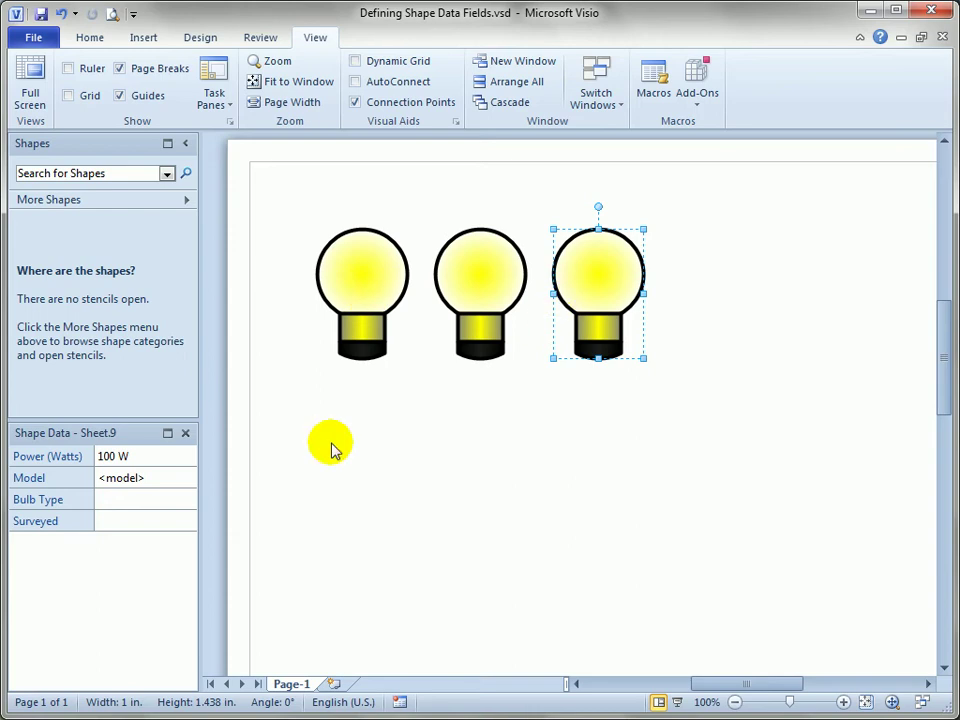
{"action": "left_click", "coordinate": [143, 499]}
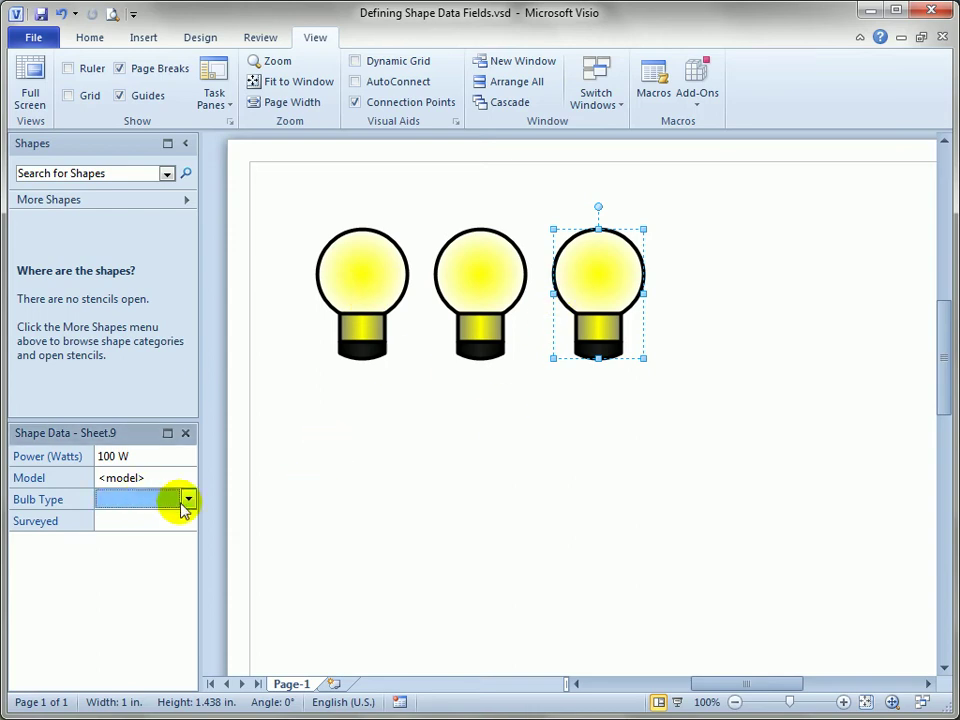
{"action": "left_click", "coordinate": [188, 499]}
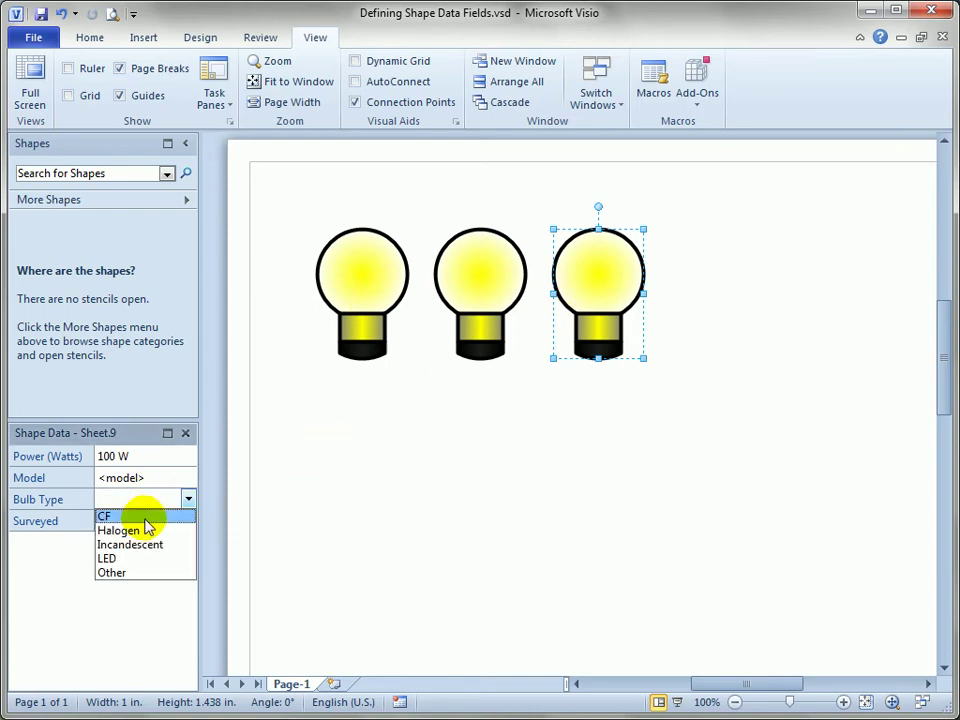
{"action": "left_click", "coordinate": [145, 518]}
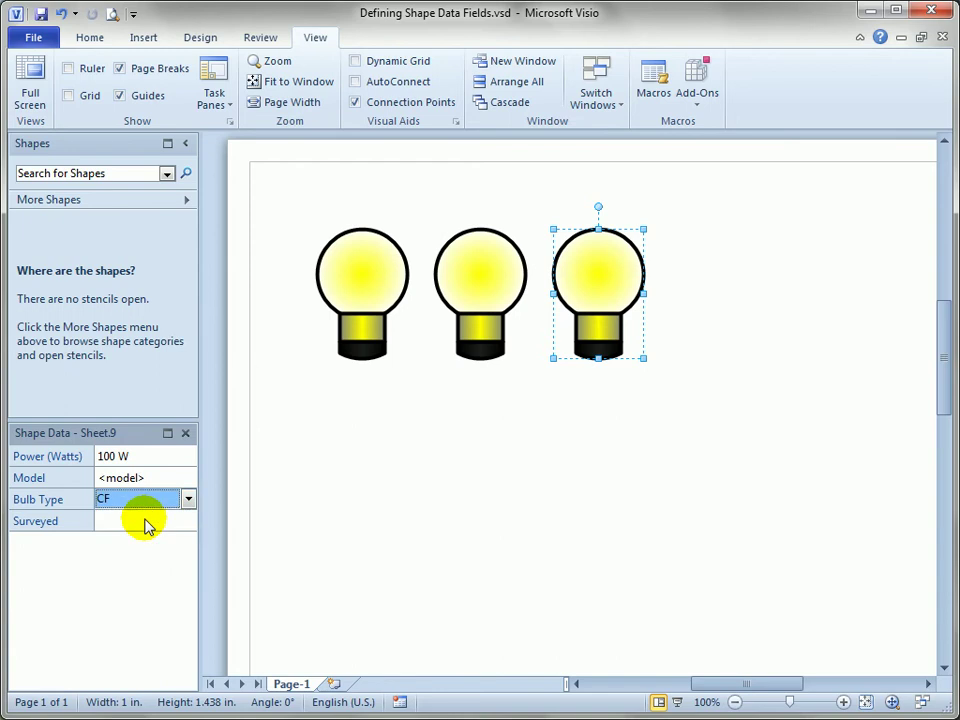
Step: Set the middle and left bulbs' Bulb Type to Incandescent
{"action": "left_click", "coordinate": [485, 280]}
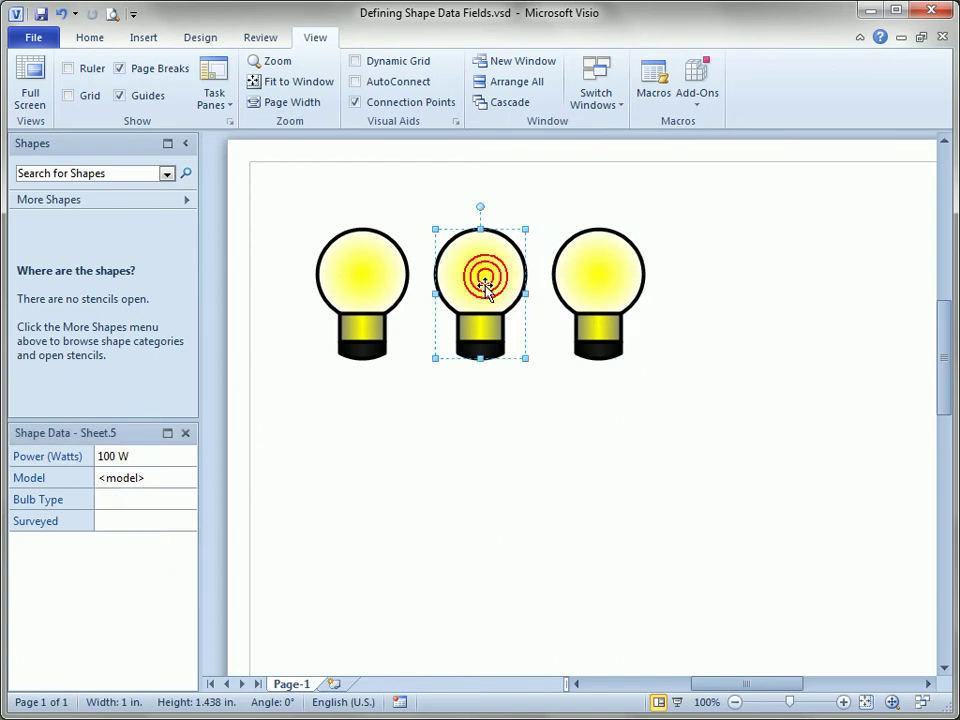
{"action": "left_click", "coordinate": [369, 280], "text": "shift"}
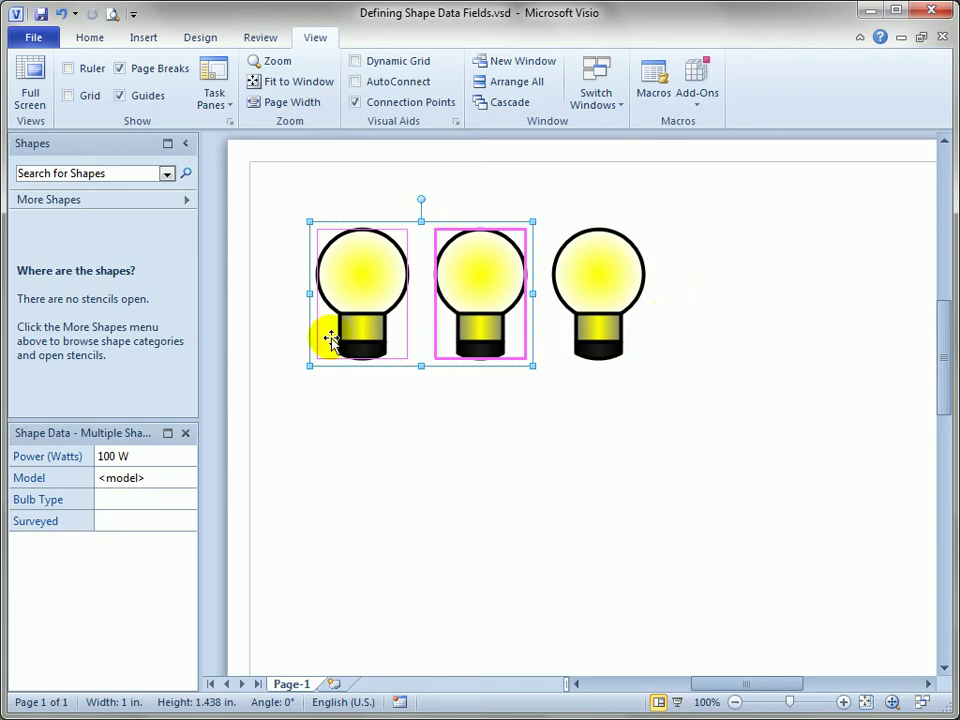
{"action": "left_click", "coordinate": [178, 500]}
{"action": "left_click", "coordinate": [188, 499]}
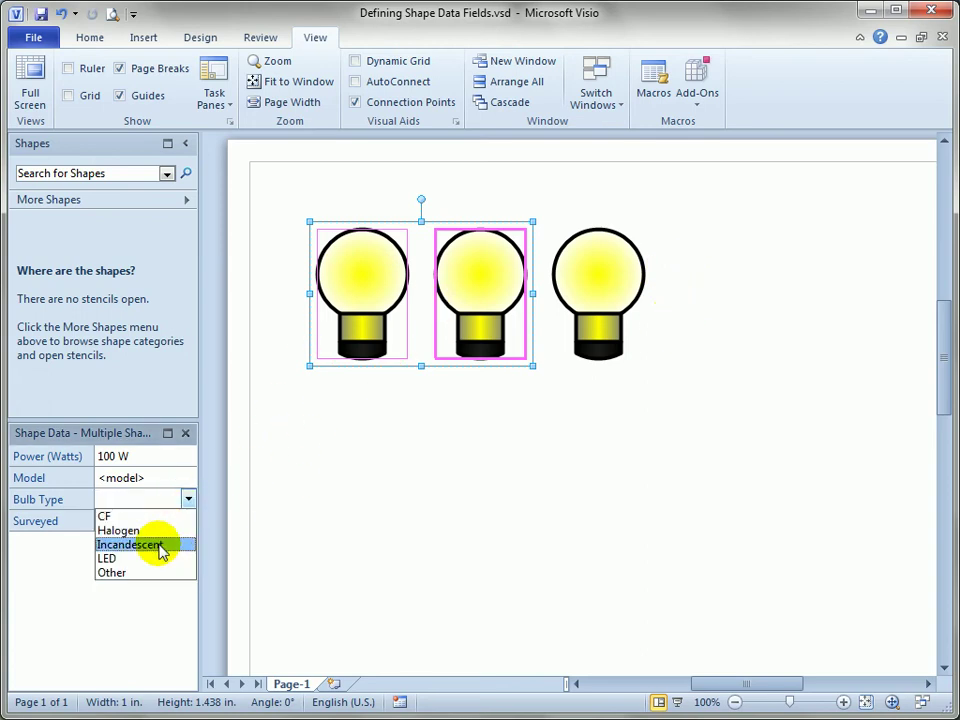
{"action": "left_click", "coordinate": [161, 545]}
Step: Check each bulb's shape data to verify its Bulb Type value
{"action": "left_click", "coordinate": [437, 474]}
{"action": "left_click", "coordinate": [363, 260]}
{"action": "left_click", "coordinate": [468, 287]}
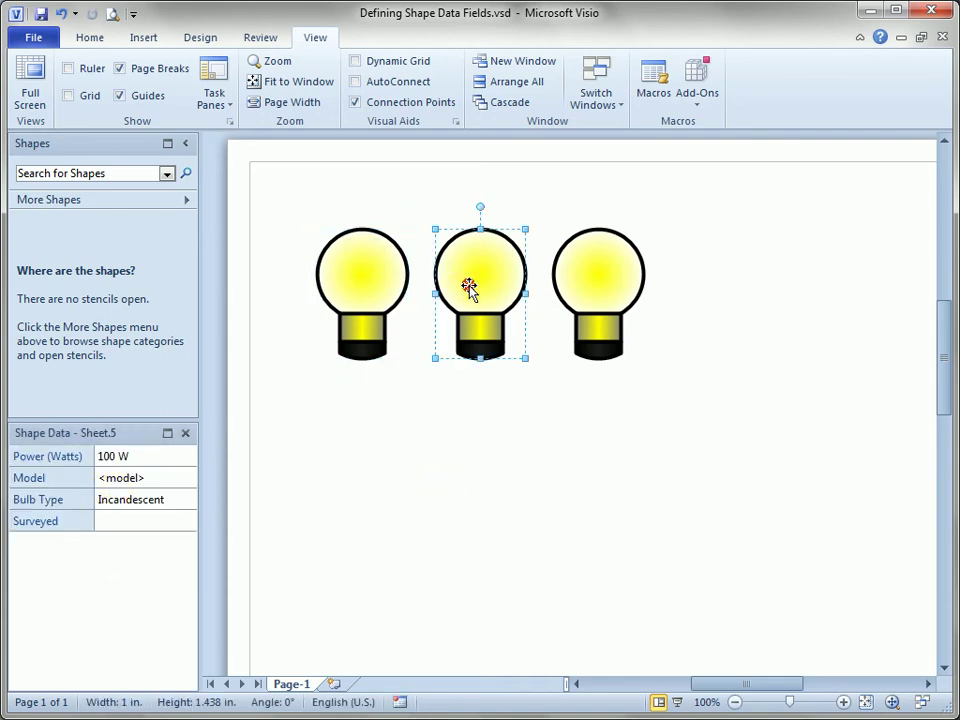
{"action": "left_click", "coordinate": [601, 271]}
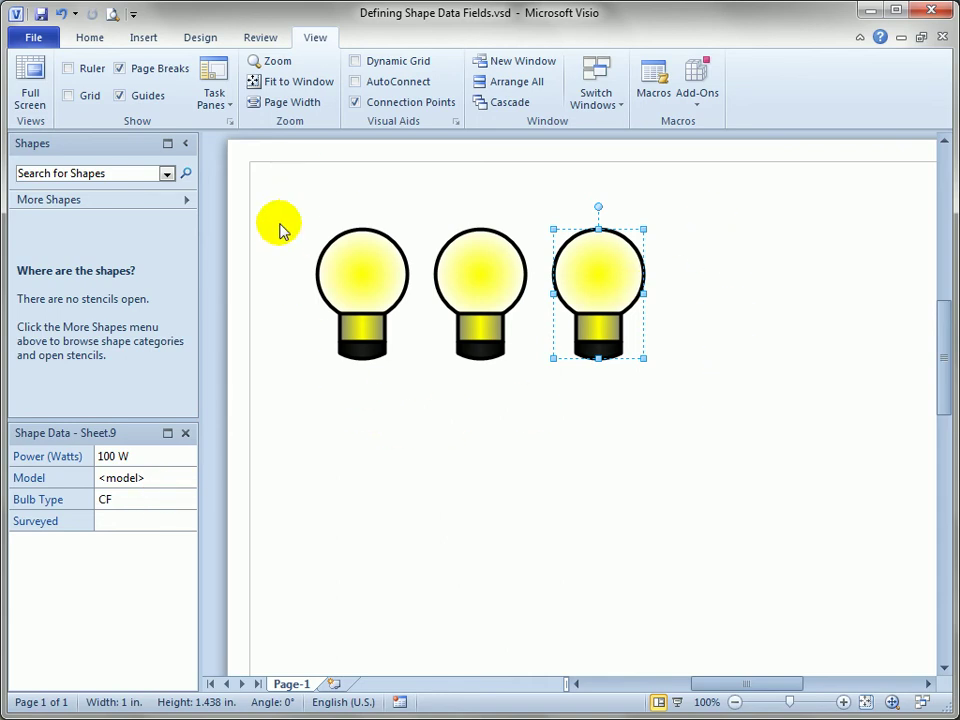
{"action": "left_click", "coordinate": [385, 283]}
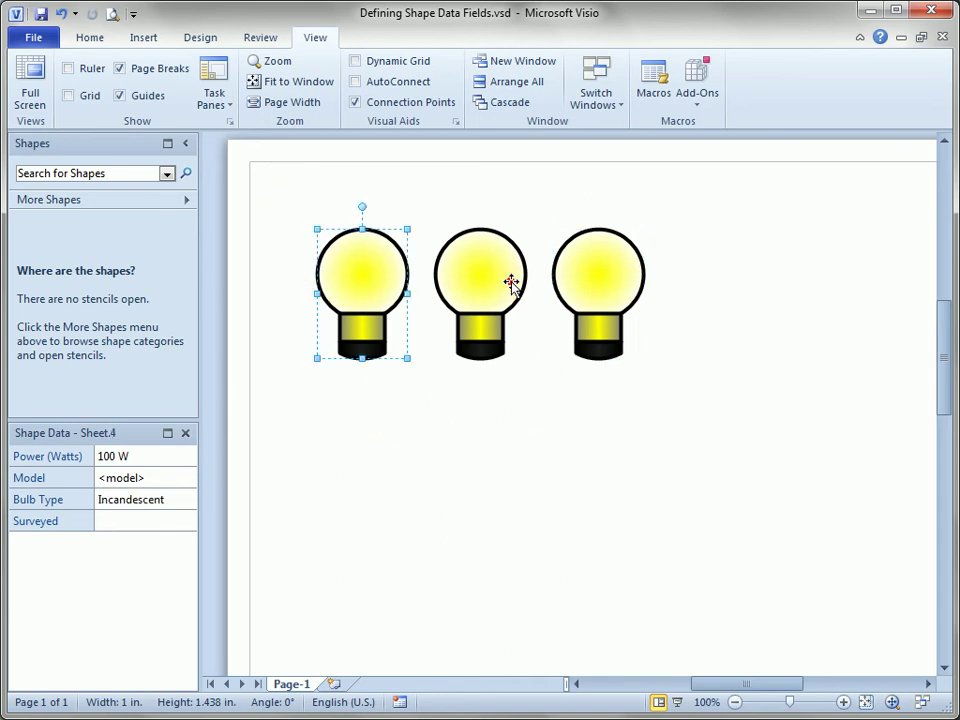
{"action": "left_click", "coordinate": [511, 283]}
Step: Pick 27 April 2011 from the calendar as the right bulb's Surveyed date
{"action": "left_click", "coordinate": [604, 298]}
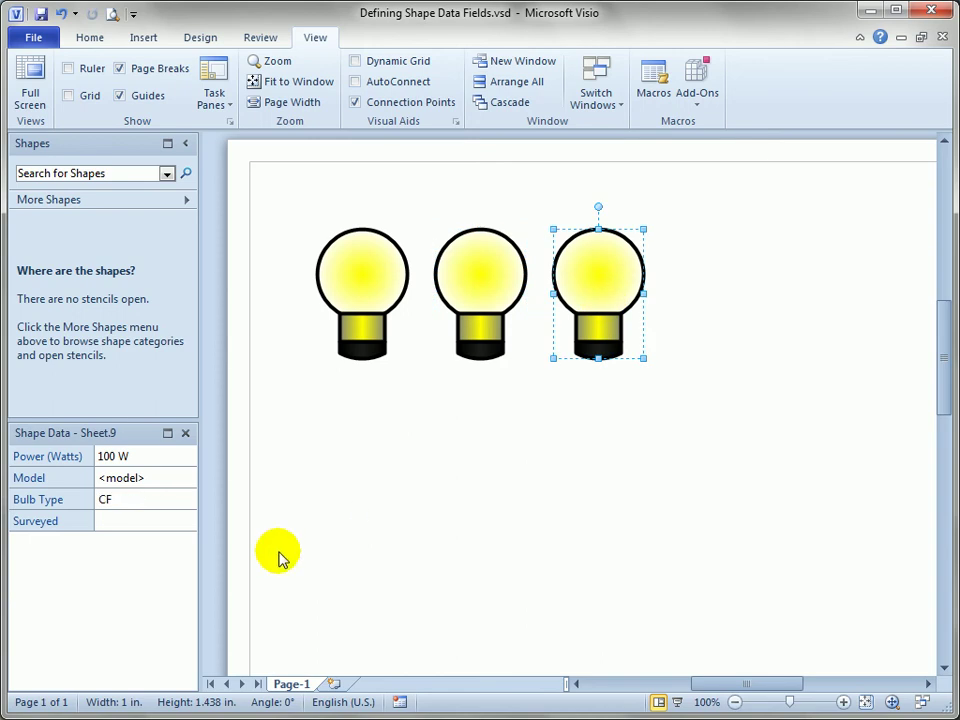
{"action": "left_click", "coordinate": [137, 524]}
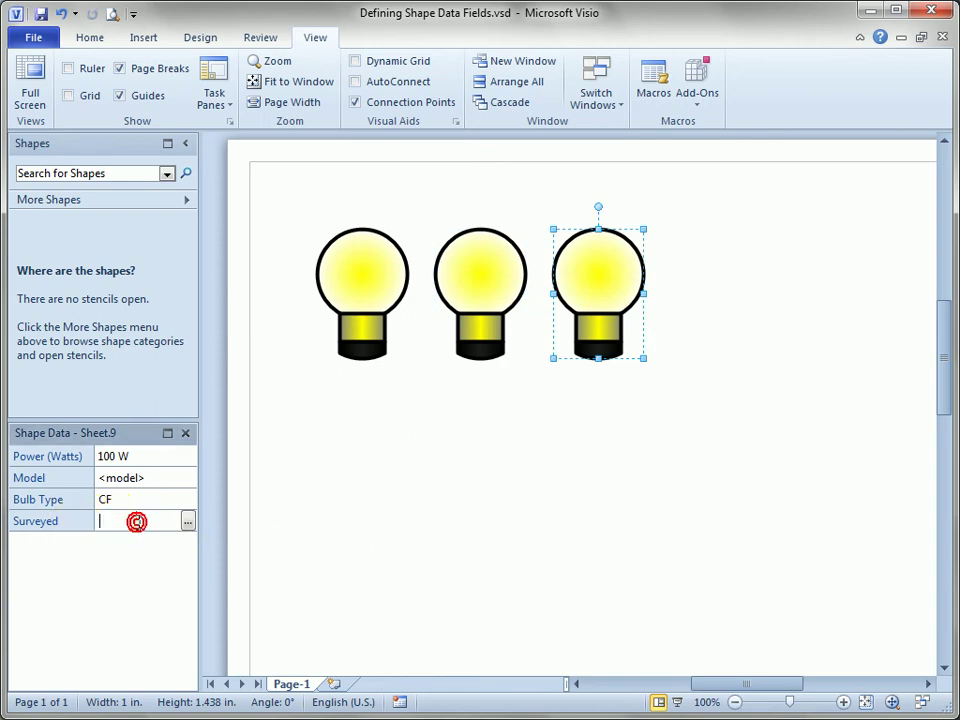
{"action": "left_click", "coordinate": [188, 521]}
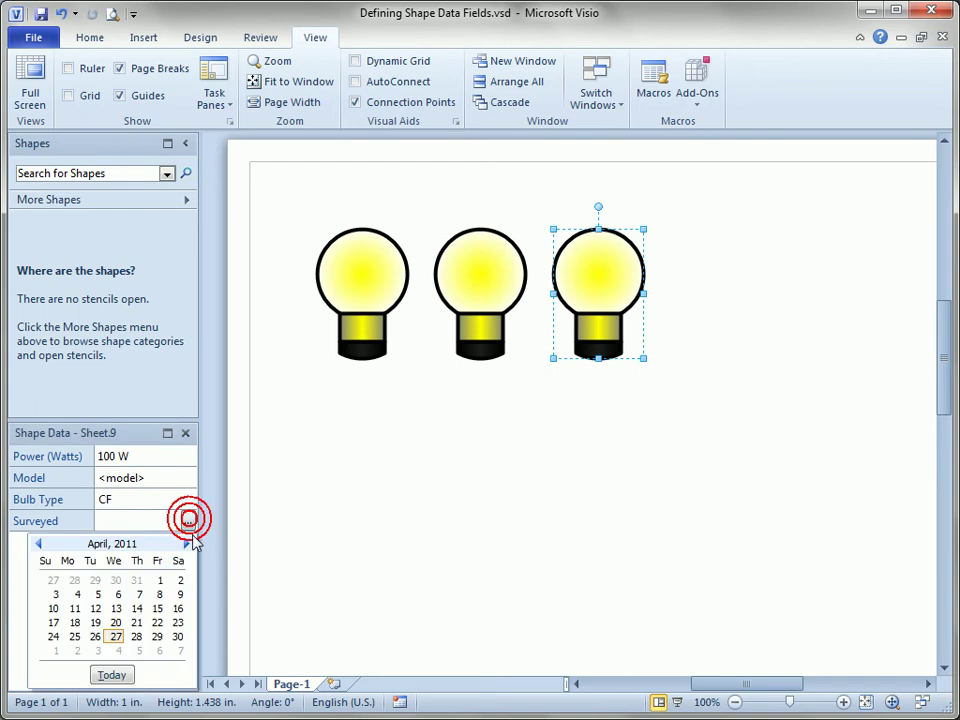
{"action": "left_click", "coordinate": [119, 638]}
{"action": "left_click", "coordinate": [155, 519]}
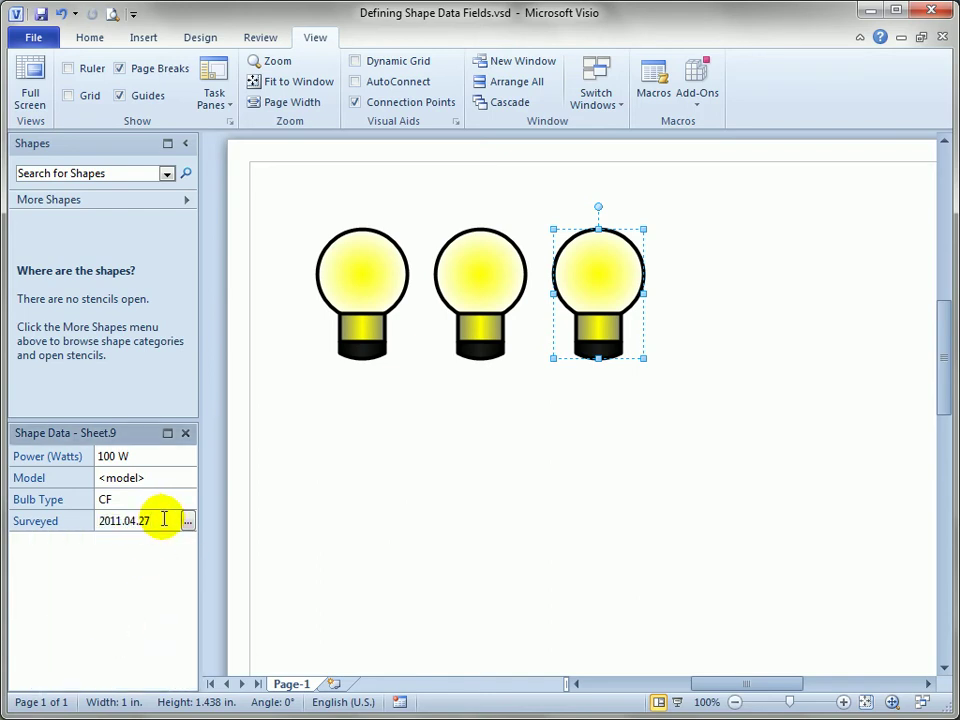
Step: Enter a first Surveyed date for the middle bulb and remove a stray 0 from its text
{"action": "left_click", "coordinate": [496, 275]}
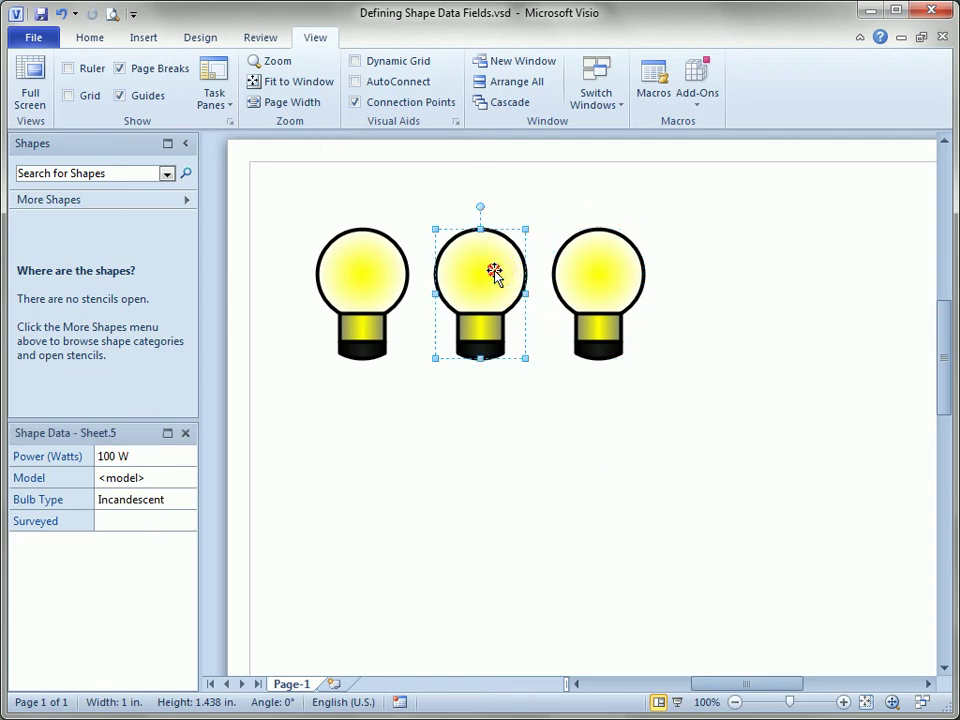
{"action": "left_click", "coordinate": [173, 520]}
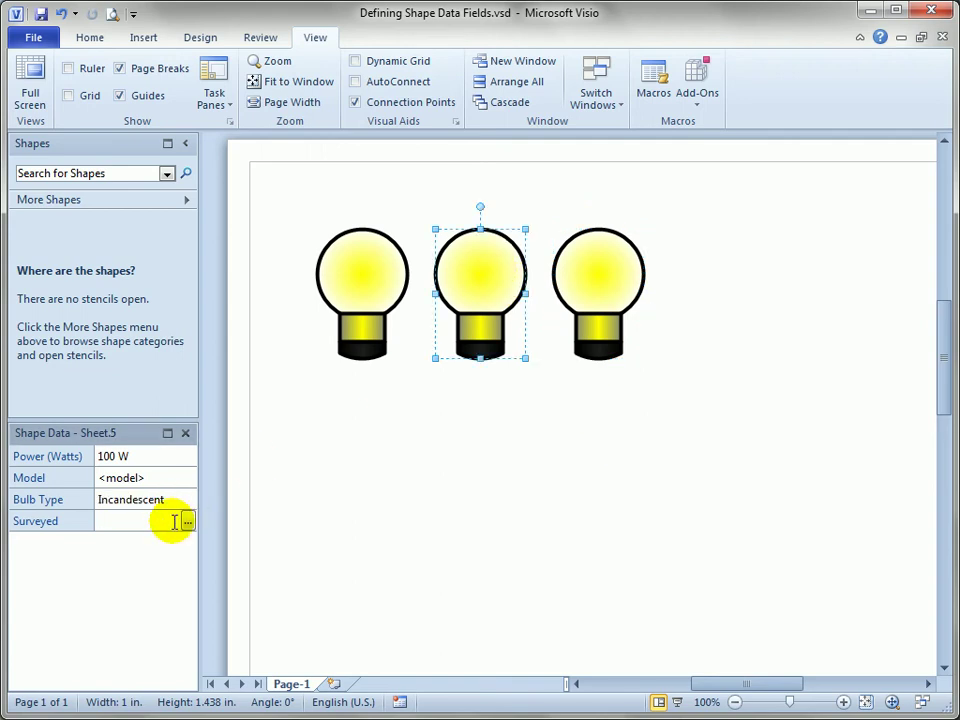
{"action": "type", "text": "4/27"}
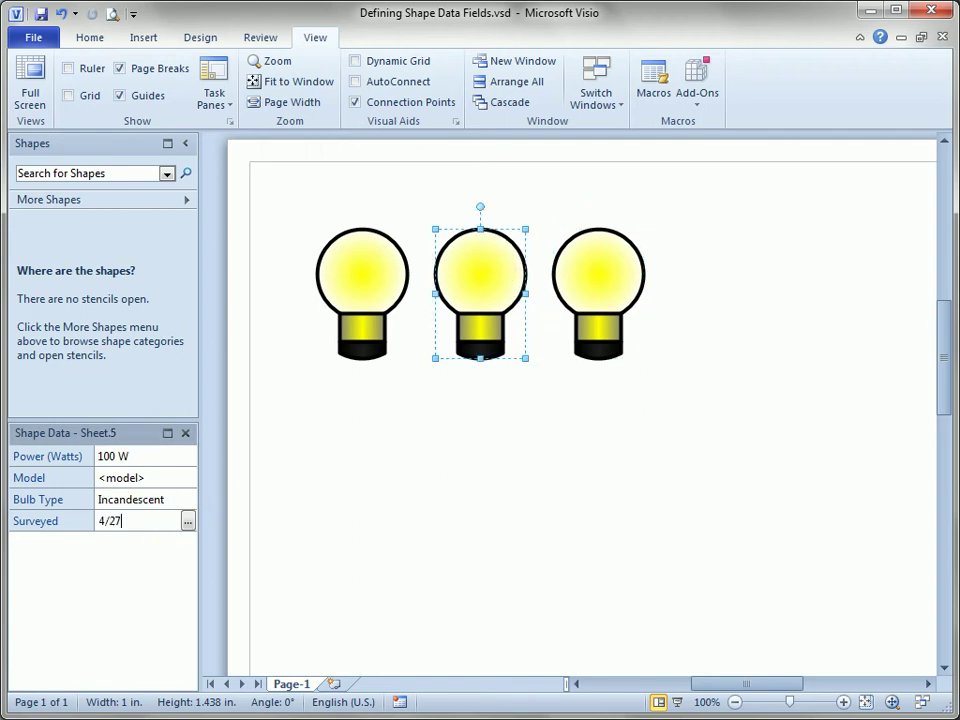
{"action": "type", "text": "/2"}
{"action": "key", "text": "Return"}
{"action": "type", "text": "0"}
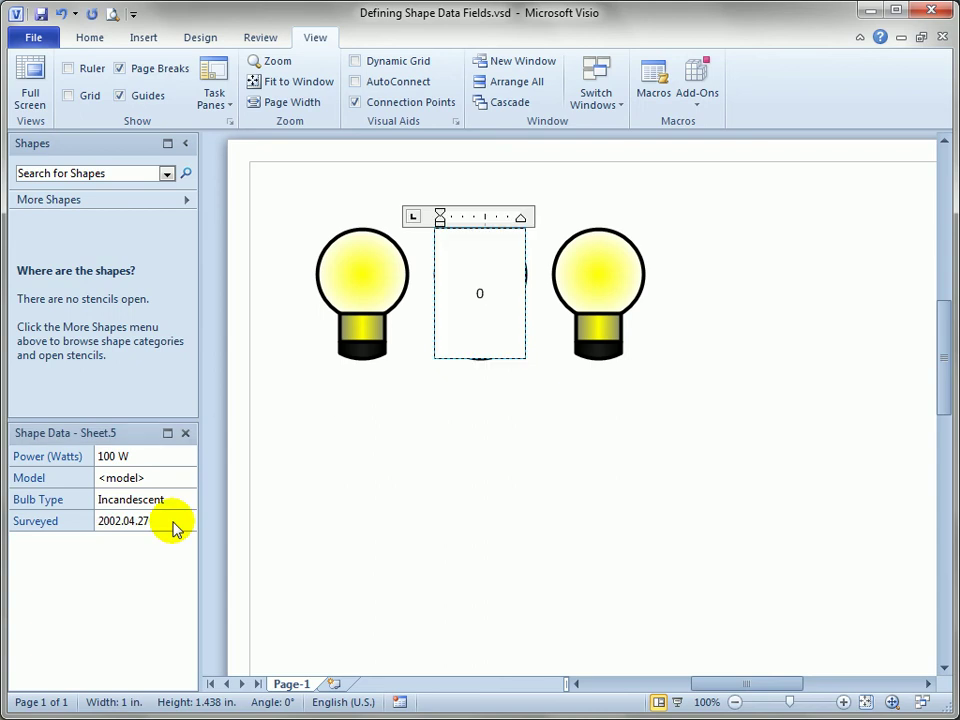
{"action": "key", "text": "BackSpace"}
{"action": "left_click", "coordinate": [304, 499]}
Step: Re-edit the middle bulb's Surveyed date until it reads 2011.04.29
{"action": "left_click", "coordinate": [474, 287]}
{"action": "left_click", "coordinate": [176, 521]}
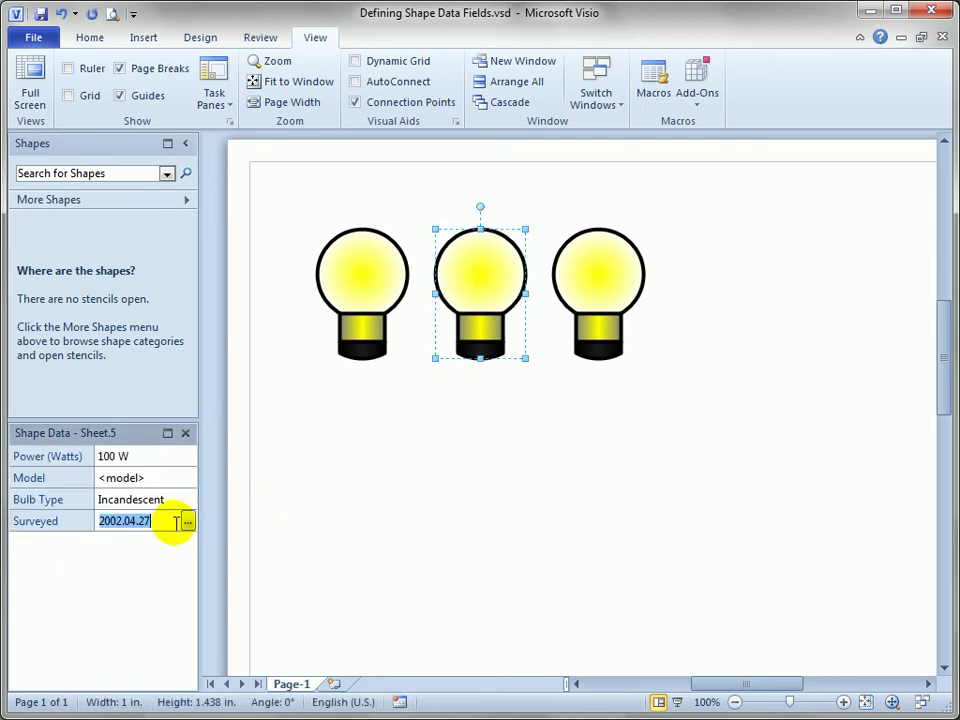
{"action": "type", "text": "4/27/2011"}
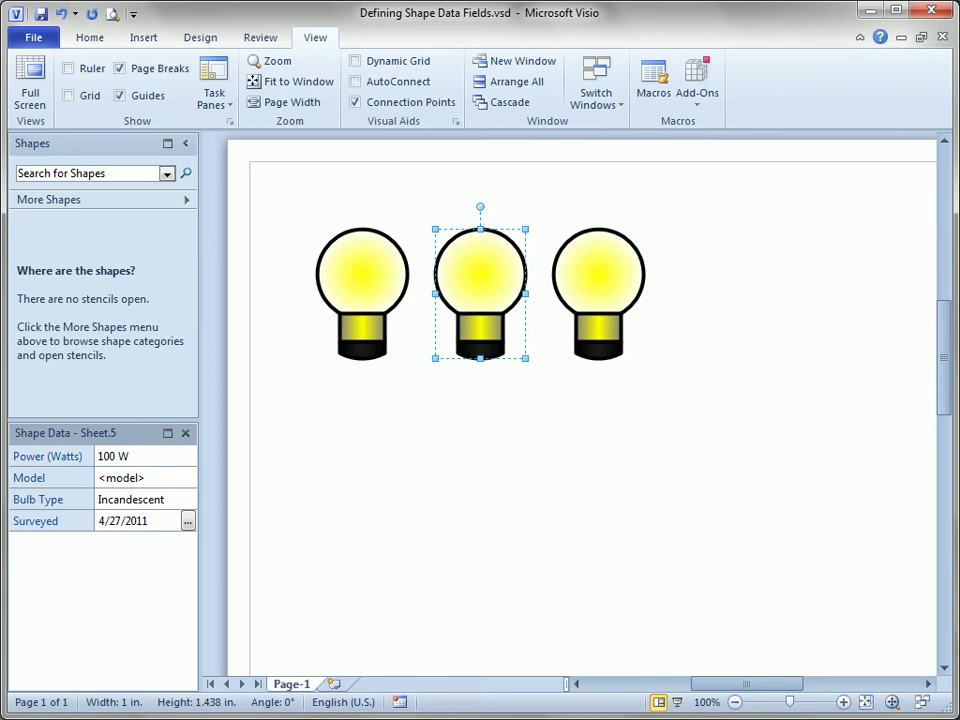
{"action": "key", "text": "Return"}
{"action": "key", "text": "Tab"}
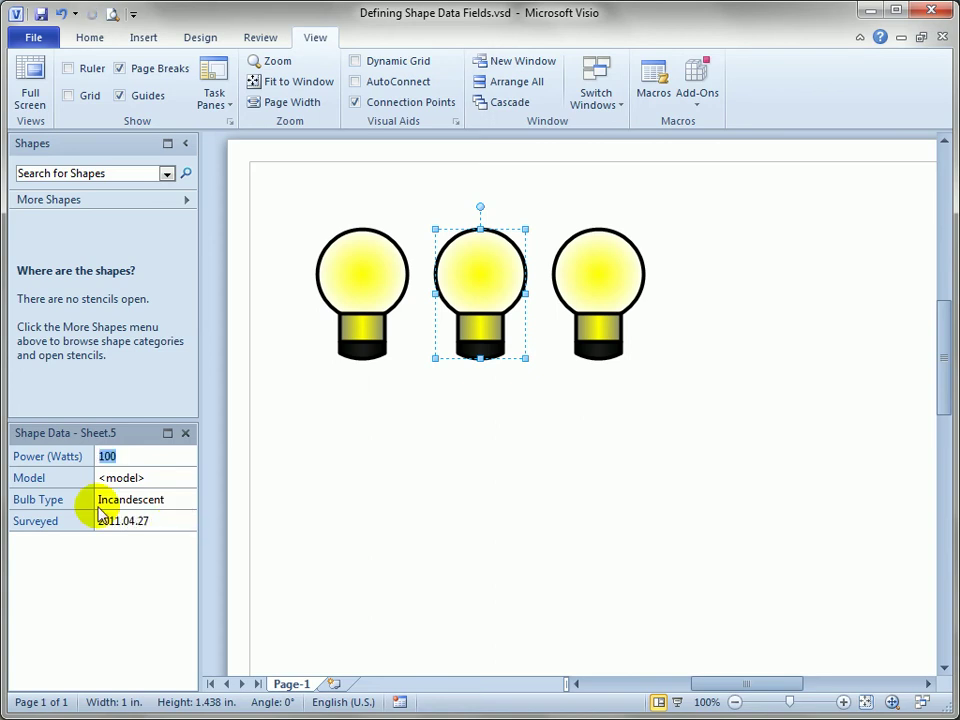
{"action": "left_click", "coordinate": [156, 521]}
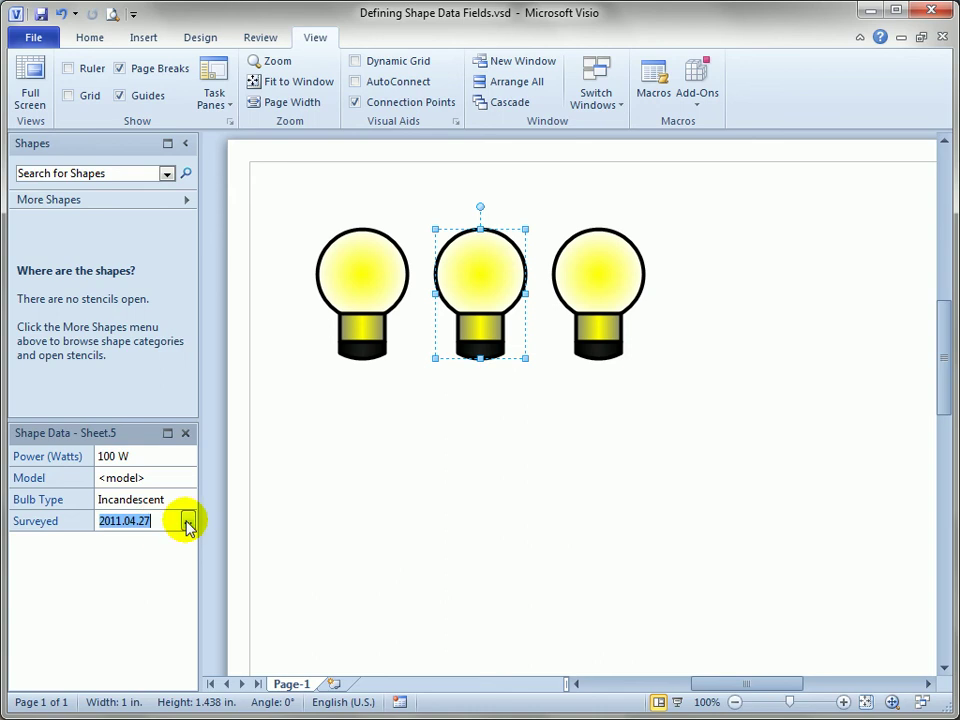
{"action": "type", "text": "4/29/2011"}
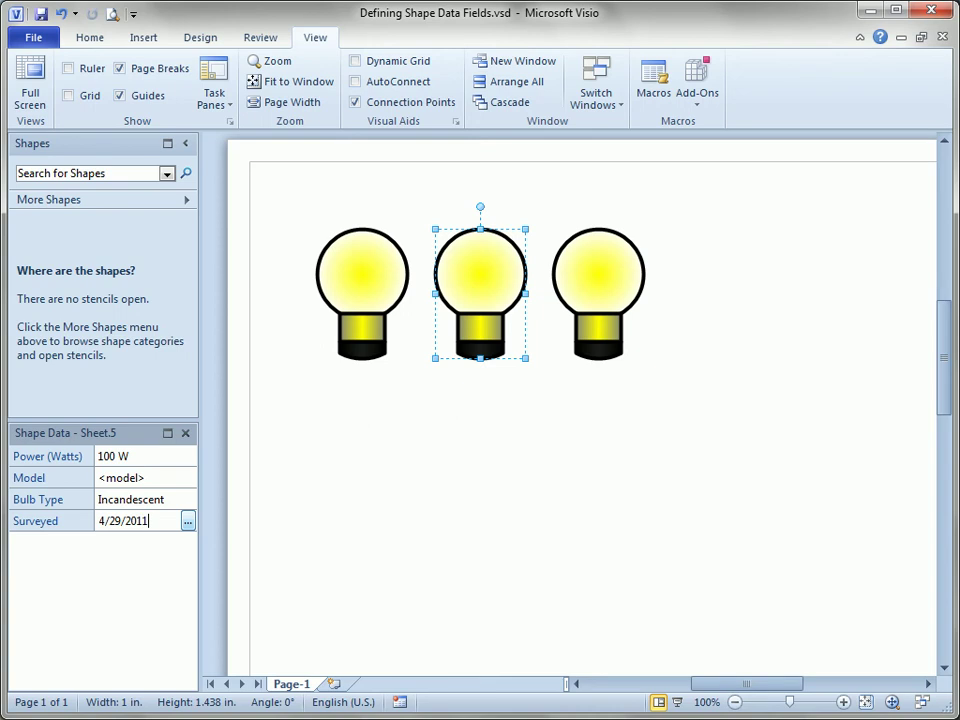
{"action": "key", "text": "Tab"}
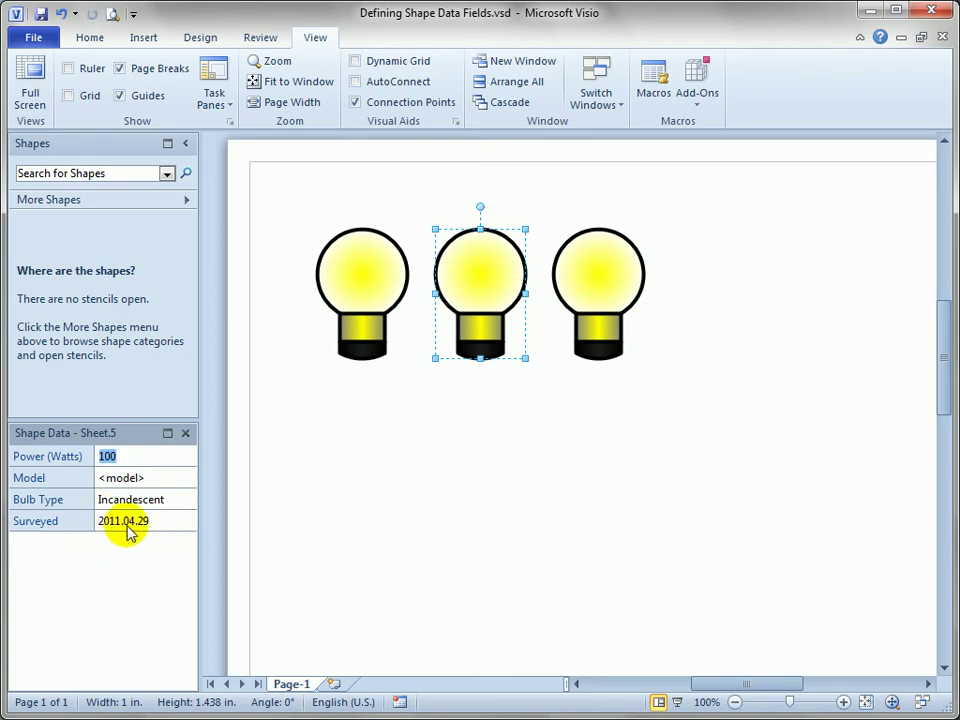
{"action": "left_click", "coordinate": [476, 429]}
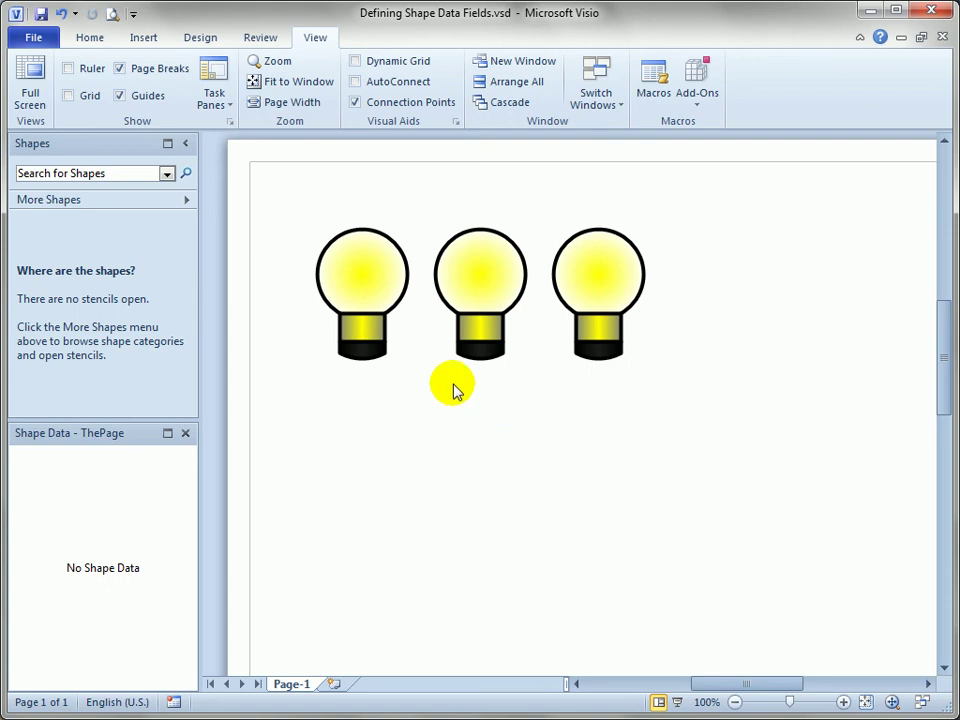
{"action": "left_click", "coordinate": [599, 266]}
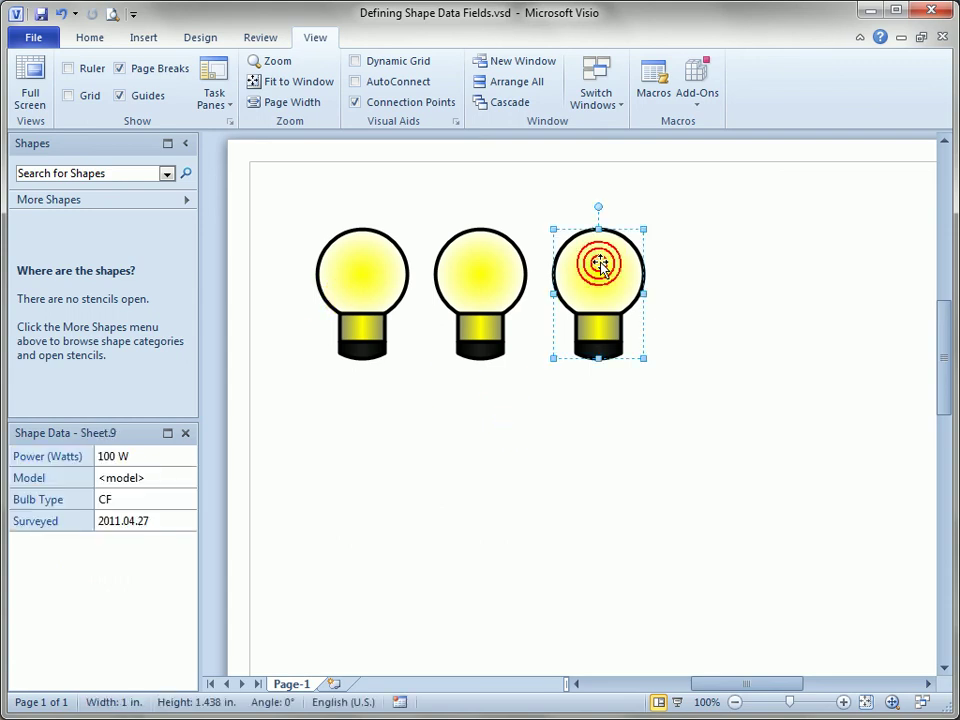
{"action": "right_click", "coordinate": [601, 262]}
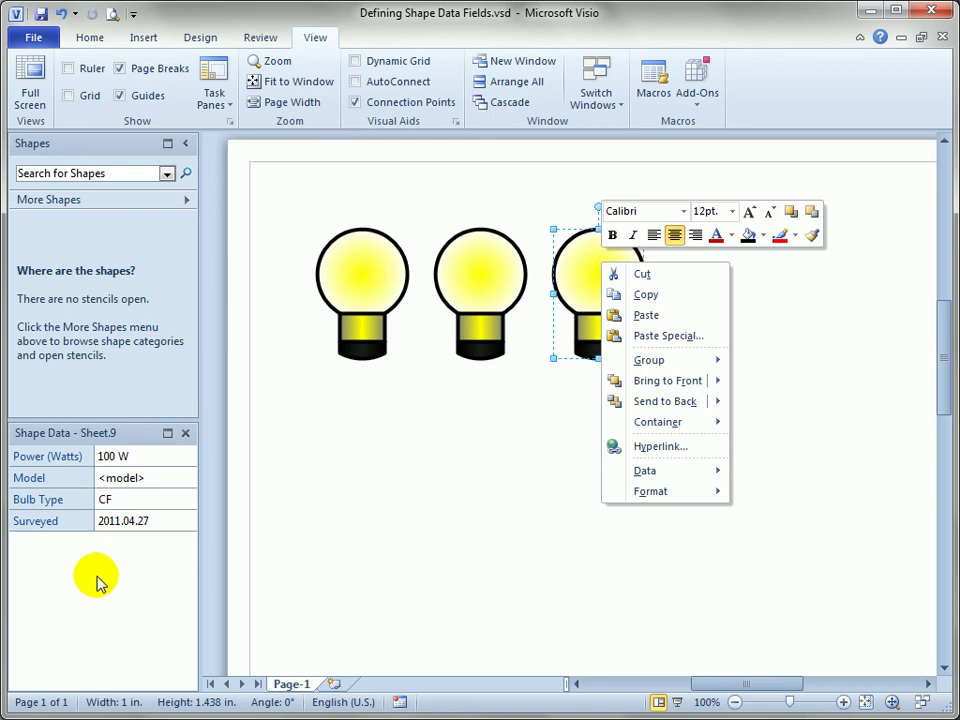
{"action": "right_click", "coordinate": [99, 580]}
{"action": "right_click", "coordinate": [605, 266]}
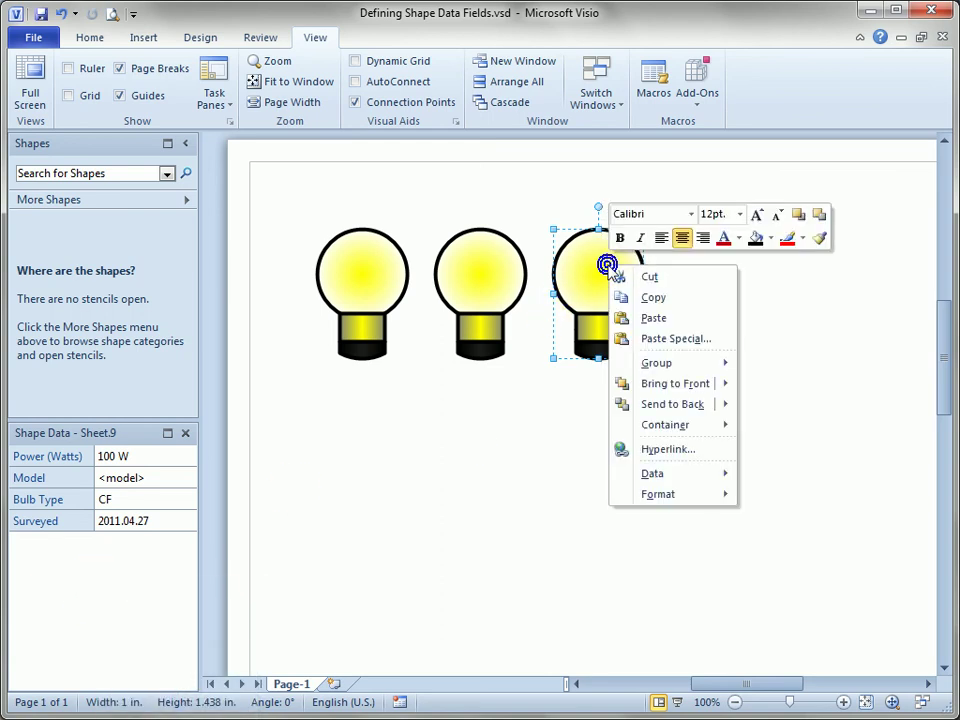
{"action": "mouse_move", "coordinate": [721, 480]}
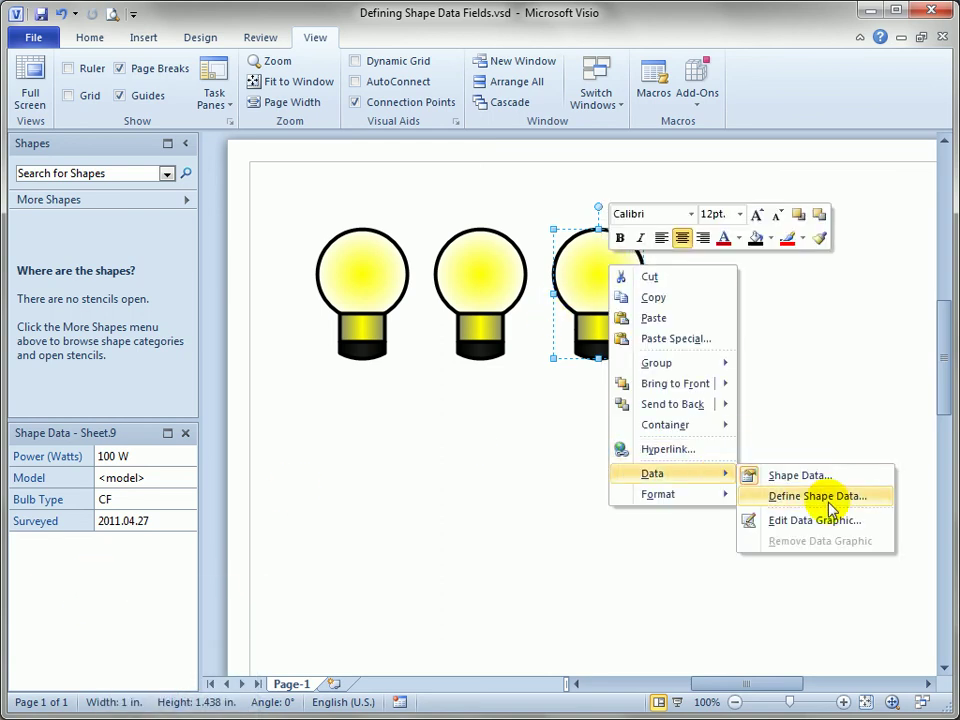
{"action": "left_click", "coordinate": [775, 500]}
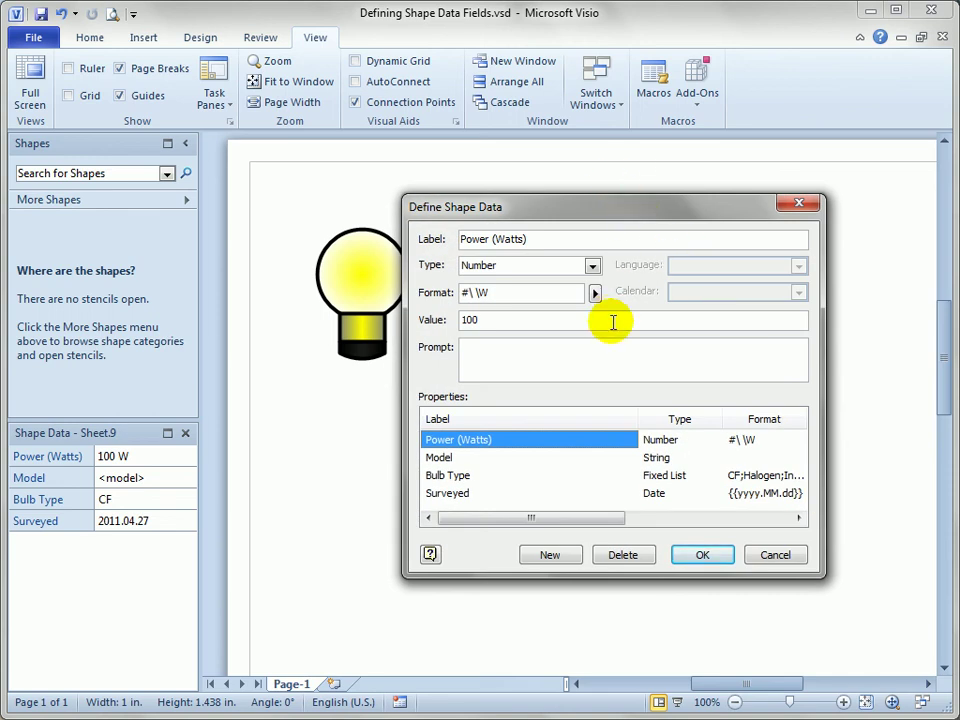
{"action": "double_click", "coordinate": [543, 292]}
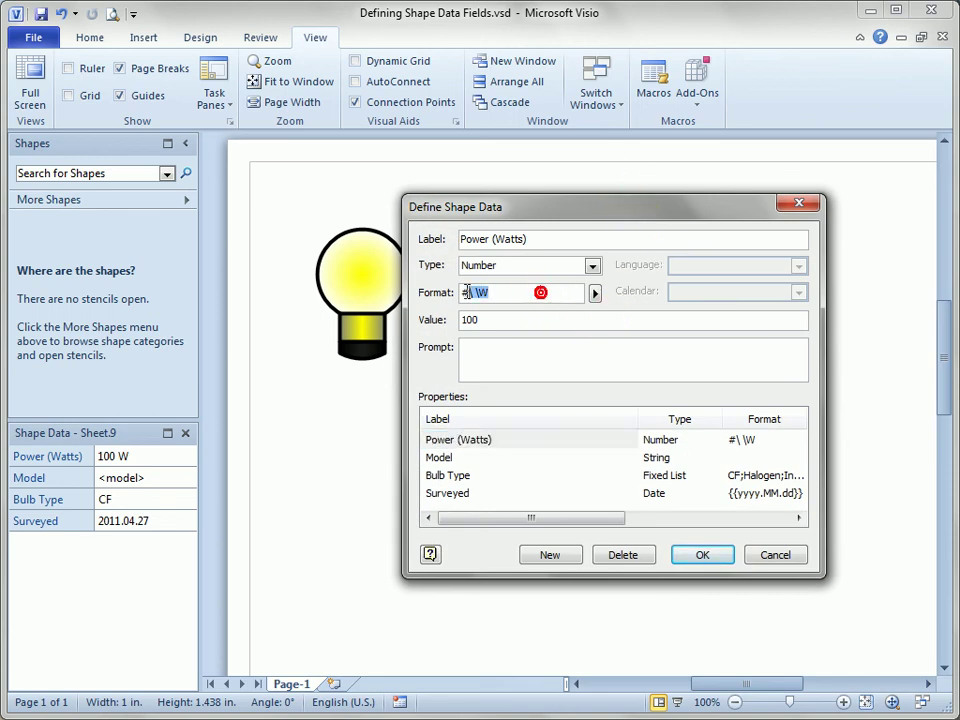
{"action": "left_click", "coordinate": [642, 476]}
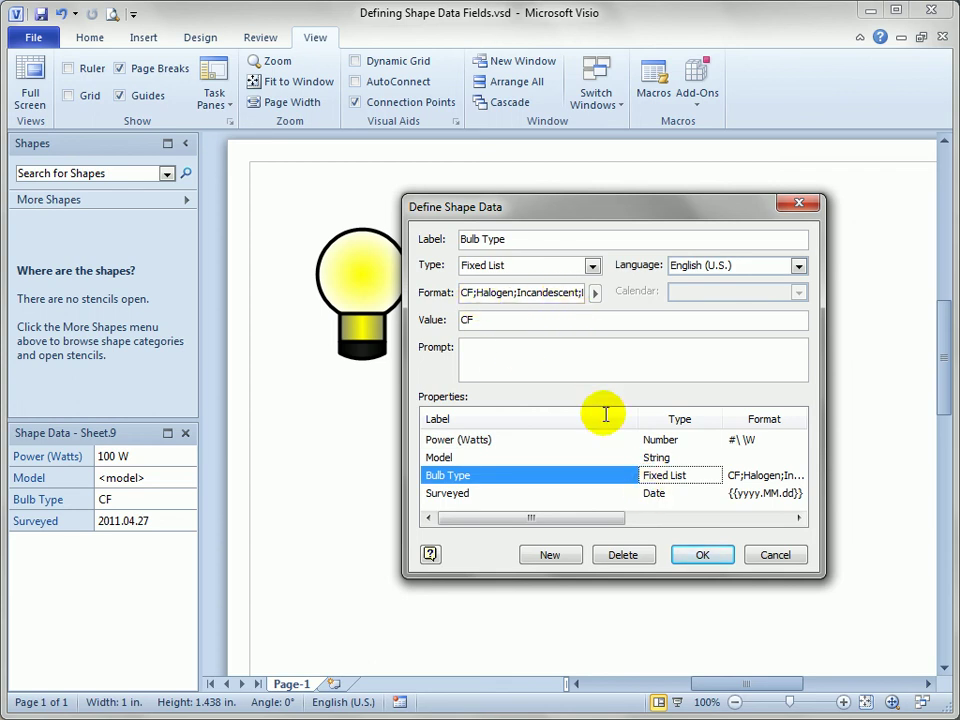
{"action": "left_click", "coordinate": [591, 266]}
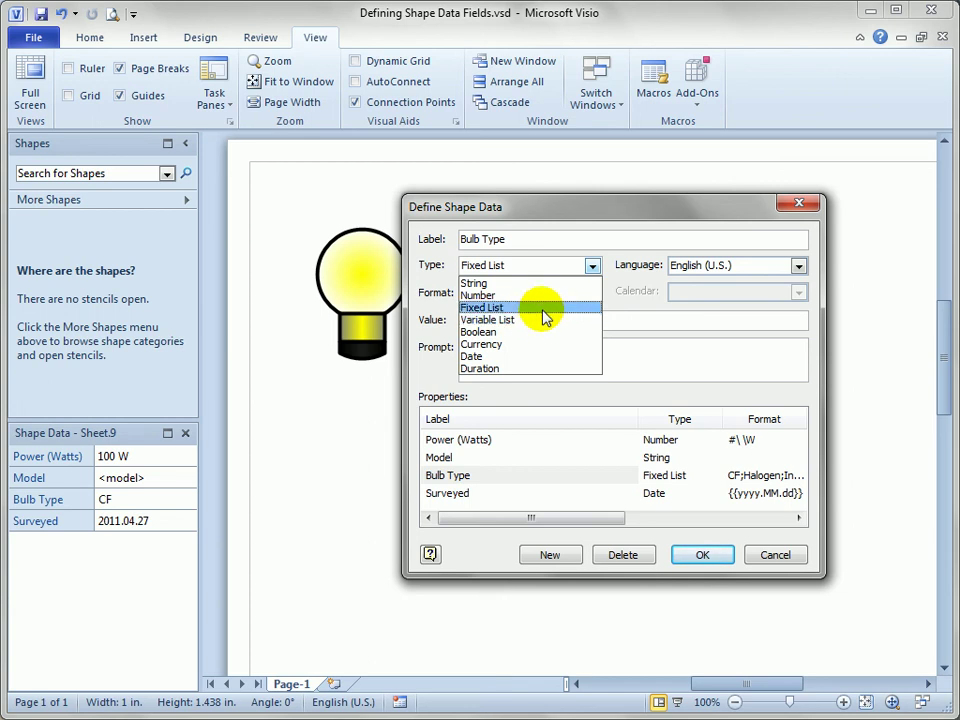
{"action": "left_click", "coordinate": [578, 256]}
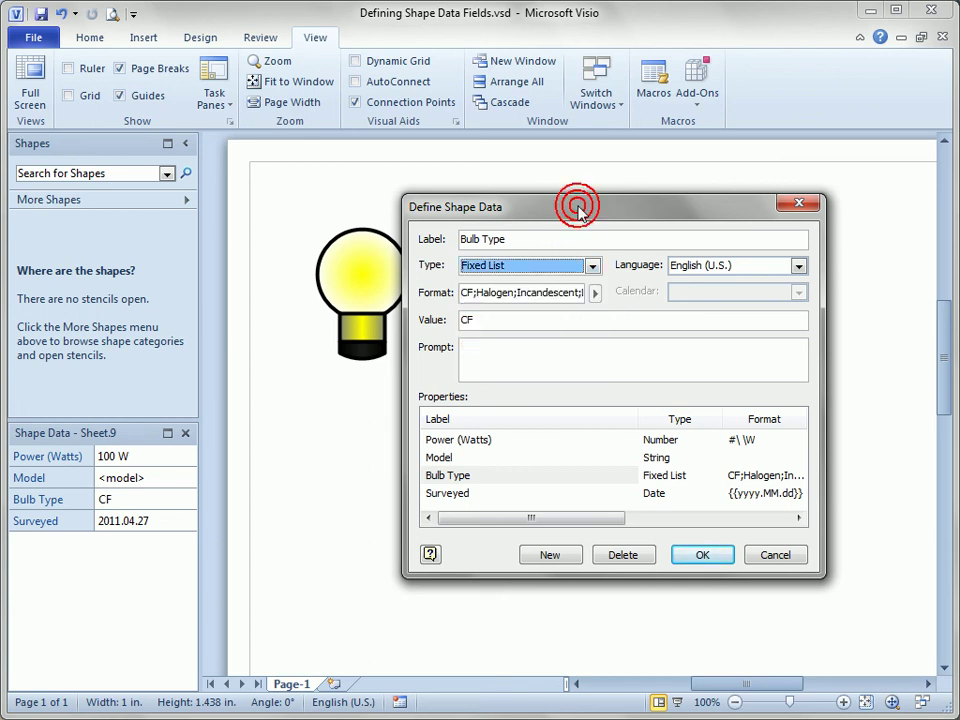
{"action": "left_click", "coordinate": [782, 555]}
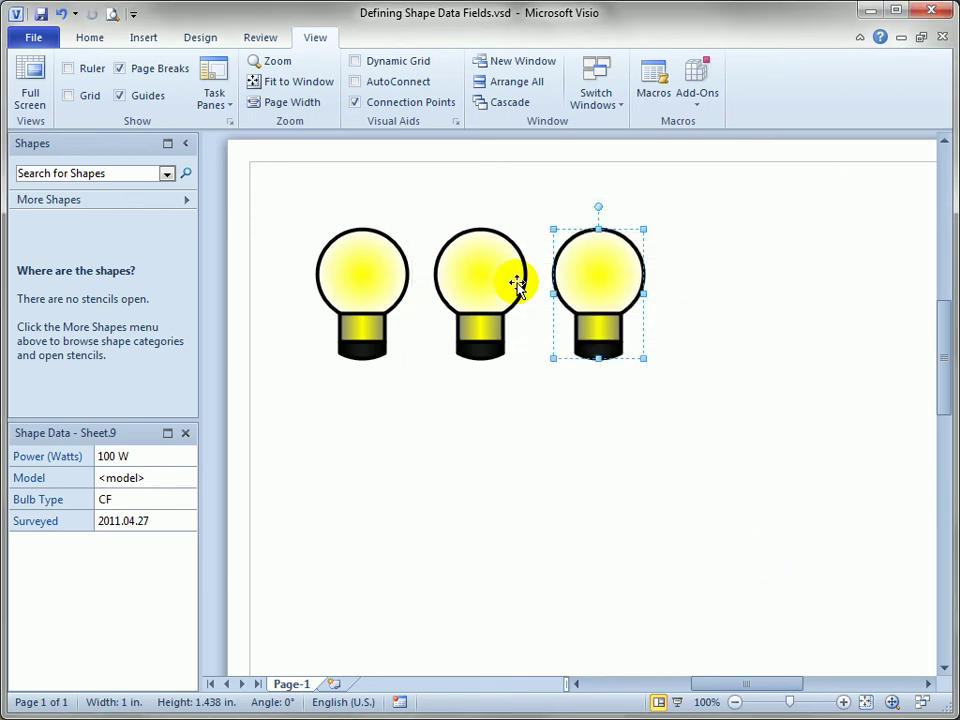
Step: Choose Other from the Bulb Type dropdown for the right bulb
{"action": "left_click", "coordinate": [180, 475]}
{"action": "left_click", "coordinate": [184, 503]}
{"action": "left_click", "coordinate": [188, 498]}
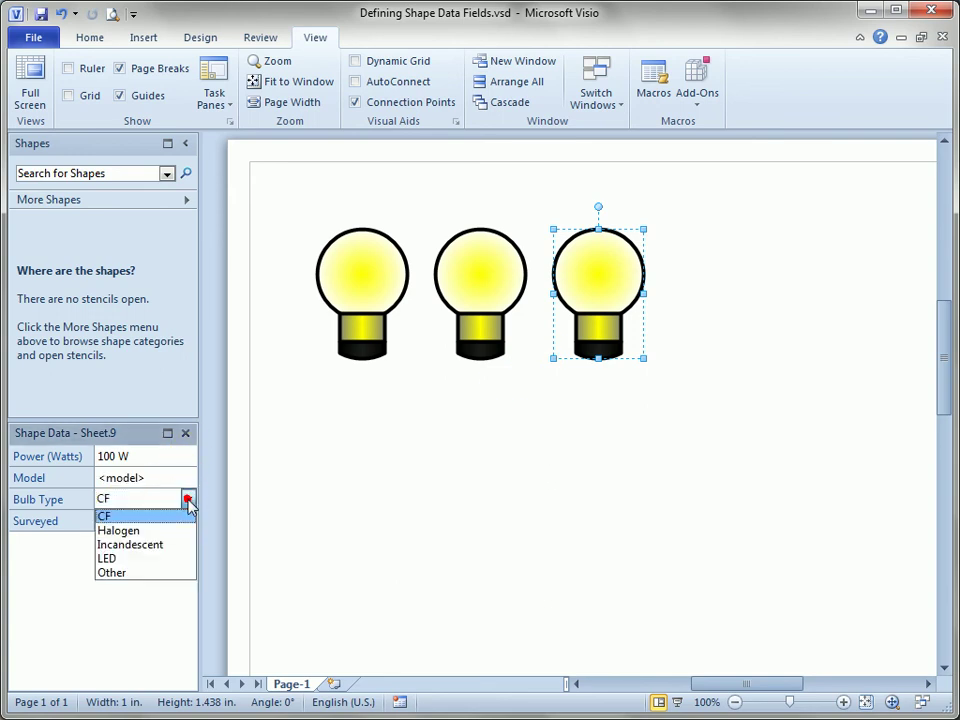
{"action": "left_click", "coordinate": [154, 574]}
{"action": "left_click", "coordinate": [362, 486]}
Step: Select the left, middle and right bulbs in turn to review their Shape Data
{"action": "left_click_drag", "start_coordinate": [273, 197], "coordinate": [448, 439]}
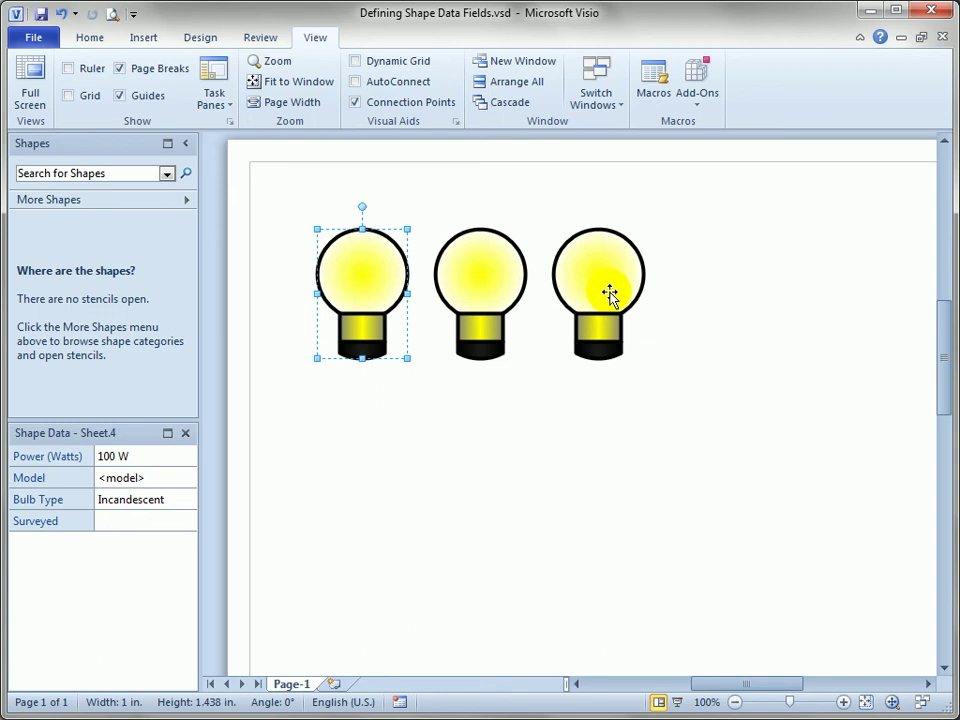
{"action": "left_click", "coordinate": [504, 274]}
{"action": "left_click", "coordinate": [599, 276]}
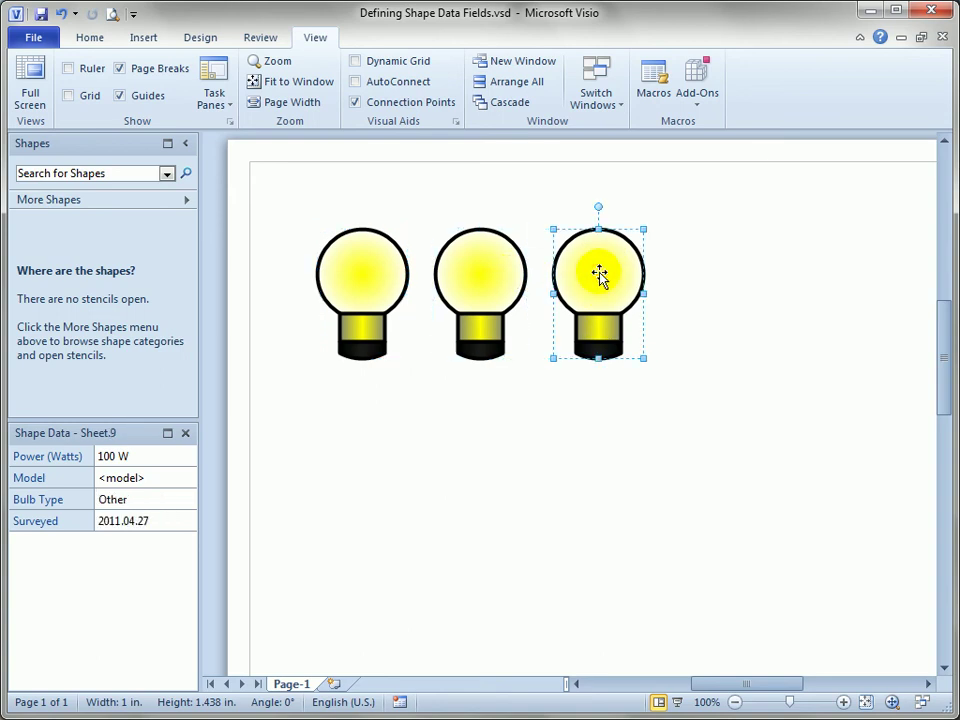